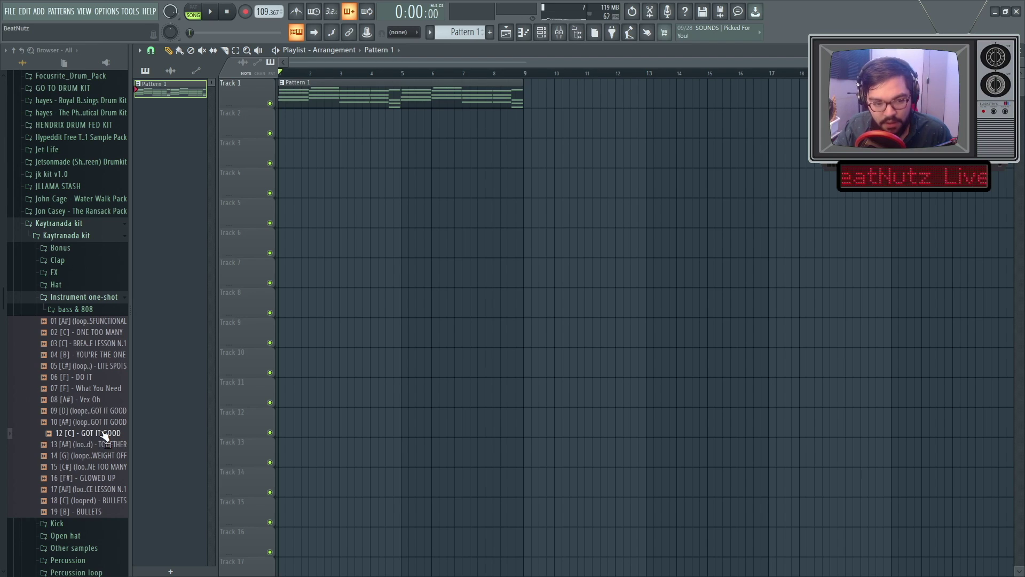
Open the Pattern 1 chords of channel "12 [C] - GOT IT GOOD" in the piano roll and play them back.
left_click(117, 434)
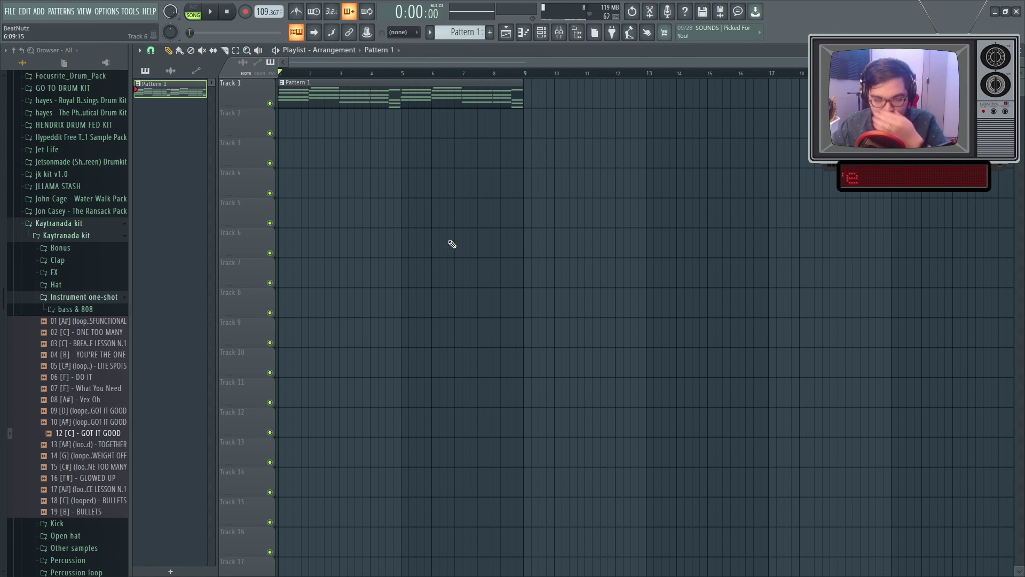
double_click(424, 88)
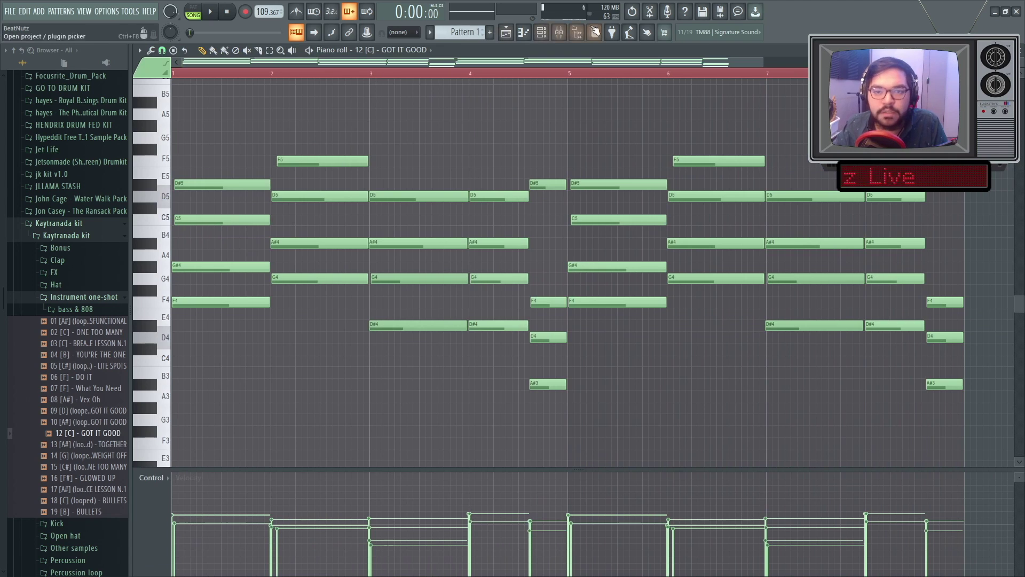
left_click(560, 33)
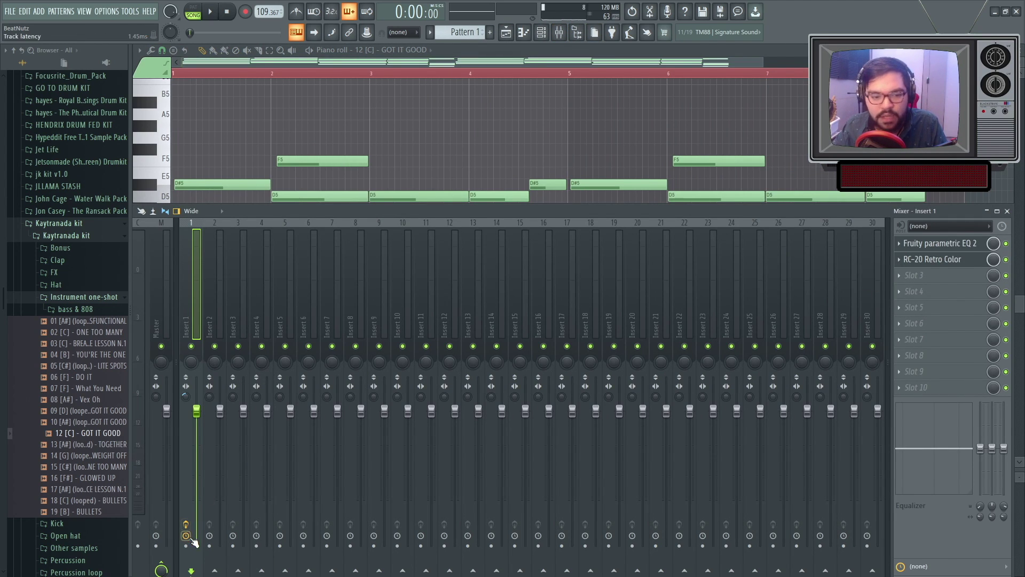
right_click(253, 139)
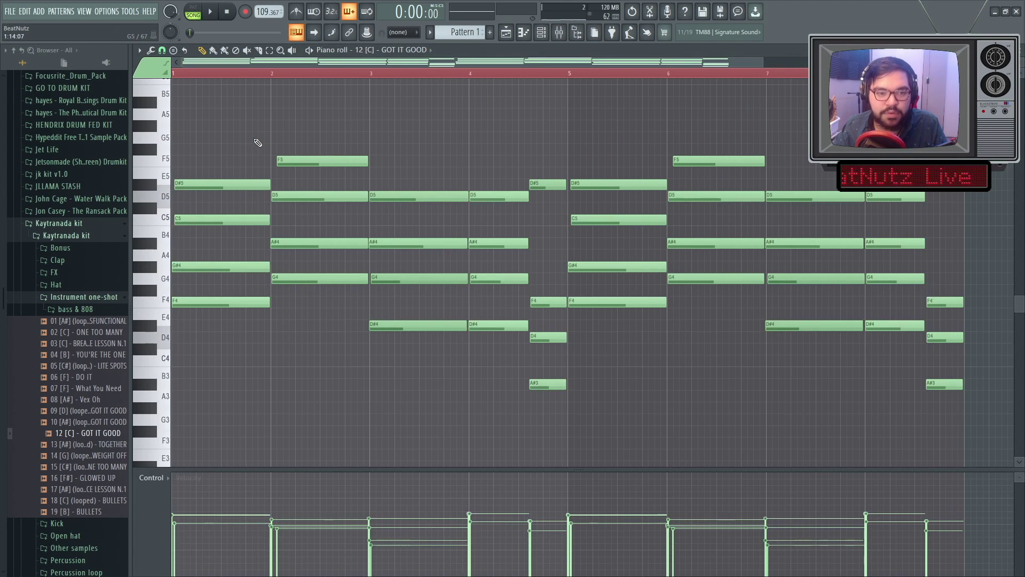
scroll(334, 125, "down", 3)
scroll(228, 126, "up", 2)
scroll(231, 128, "down", 2)
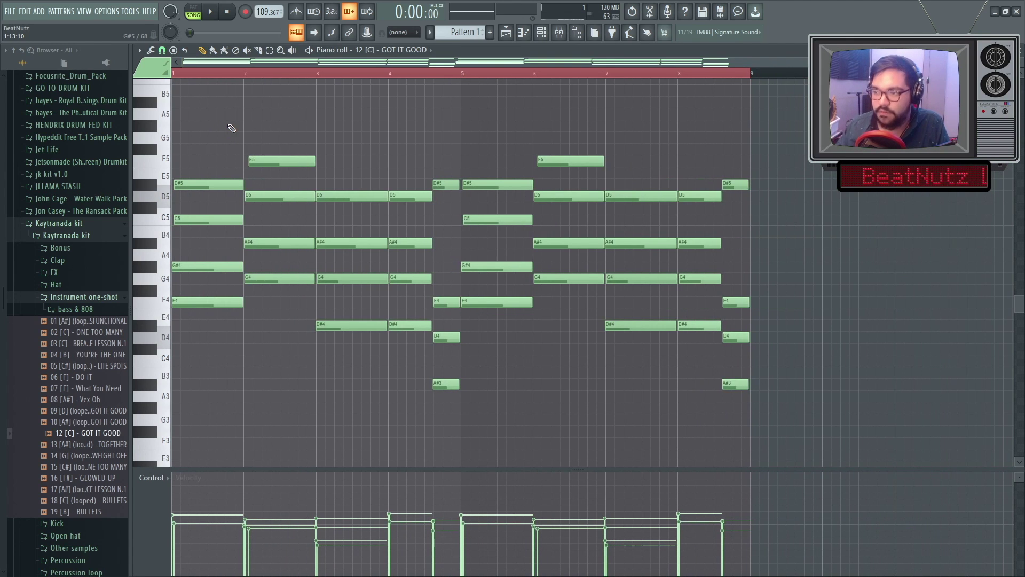
key("space")
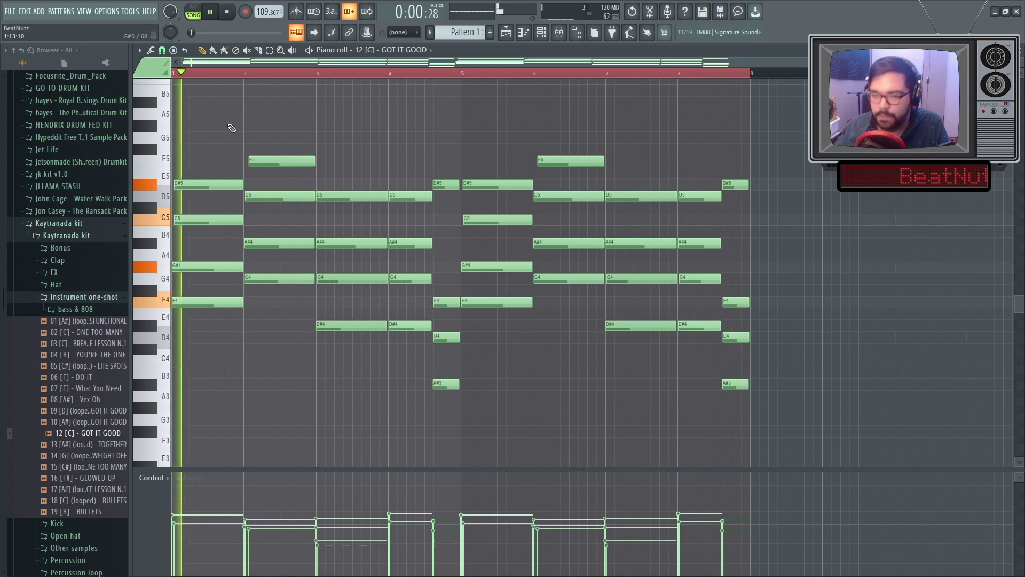
key("space")
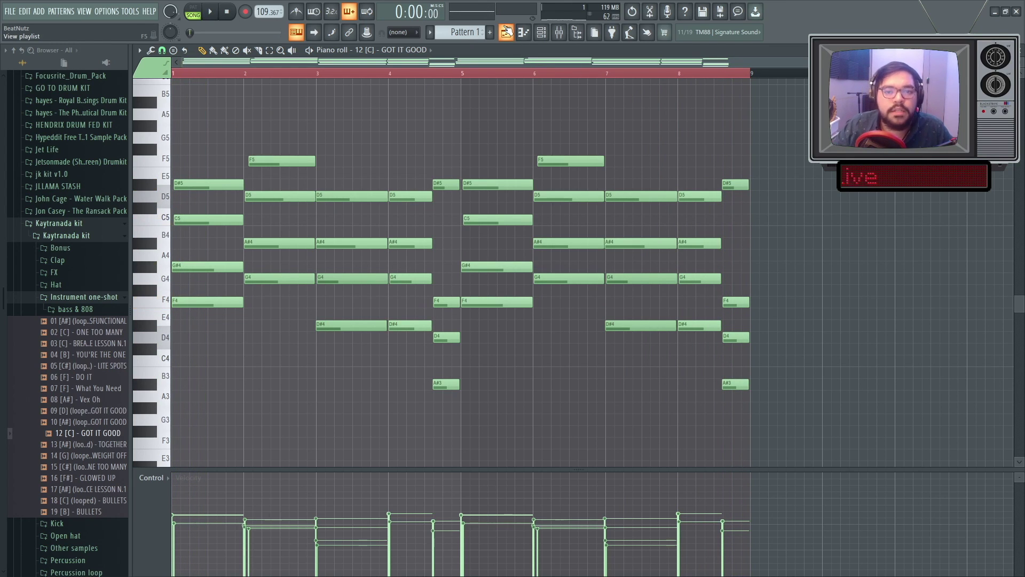
Try transposing all the notes of the Pattern 1 chord progression up one octave.
key("F5")
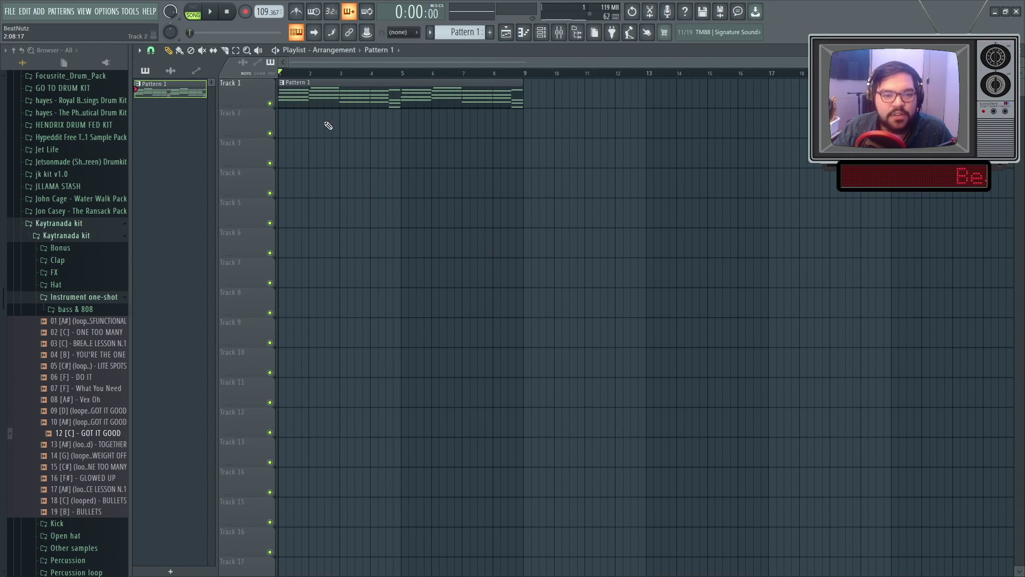
double_click(339, 94)
key("ctrl+a")
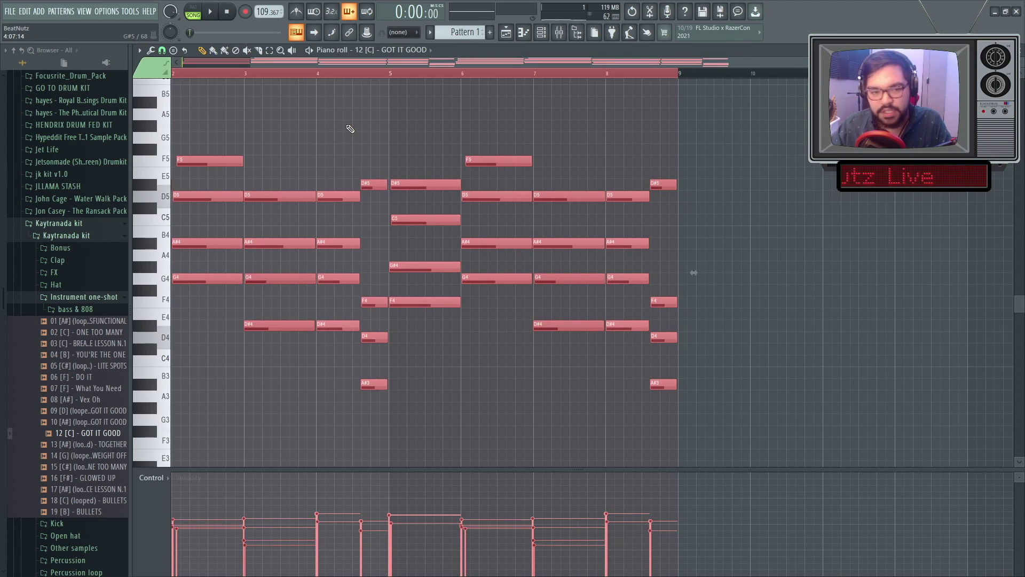
key("ctrl+Up")
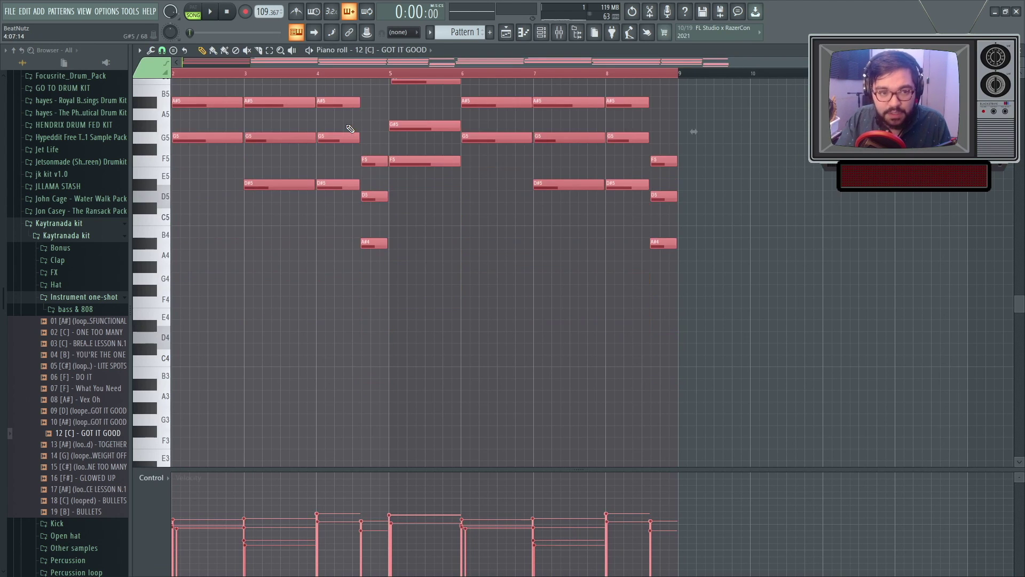
key("ctrl+Down")
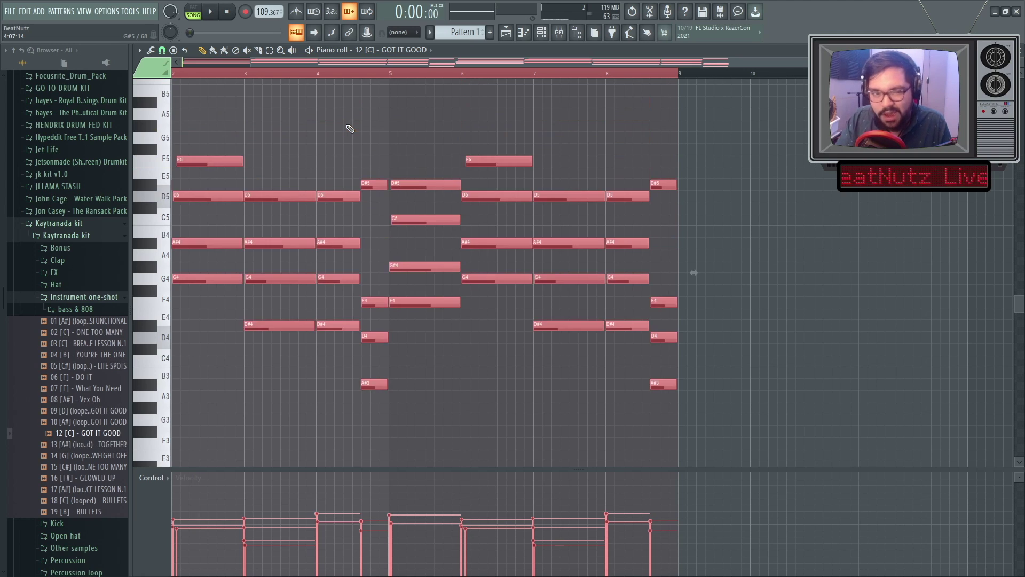
key("ctrl+d")
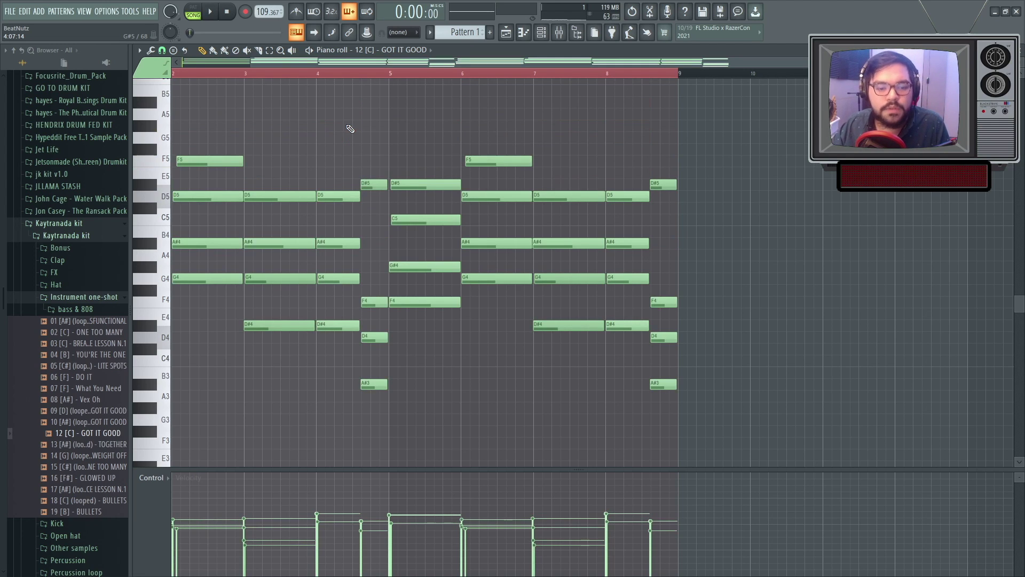
Open Fruity parametric EQ 2 on mixer Insert 1 and examine its high-pass and low-pass bands.
left_click(559, 33)
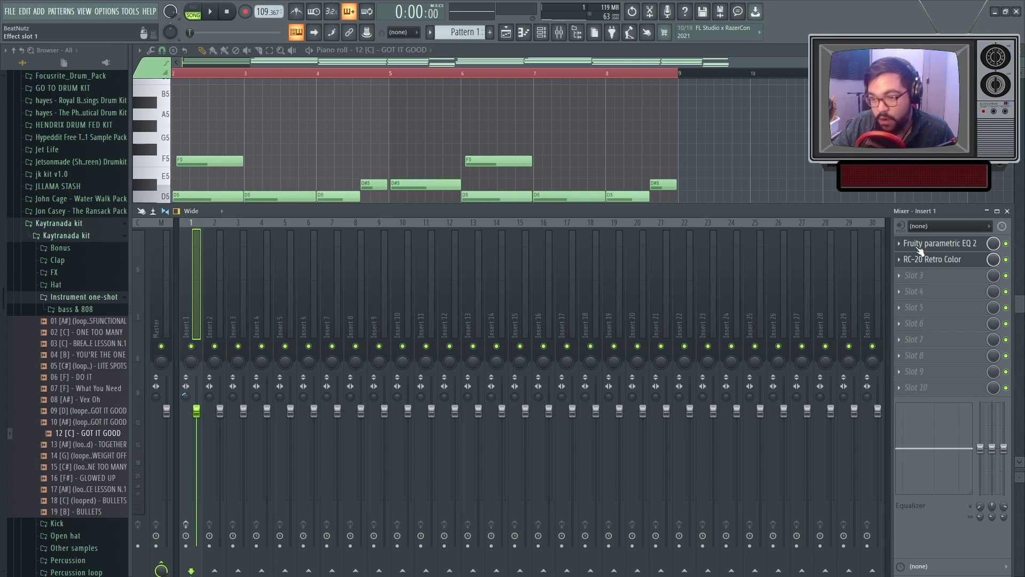
left_click(939, 244)
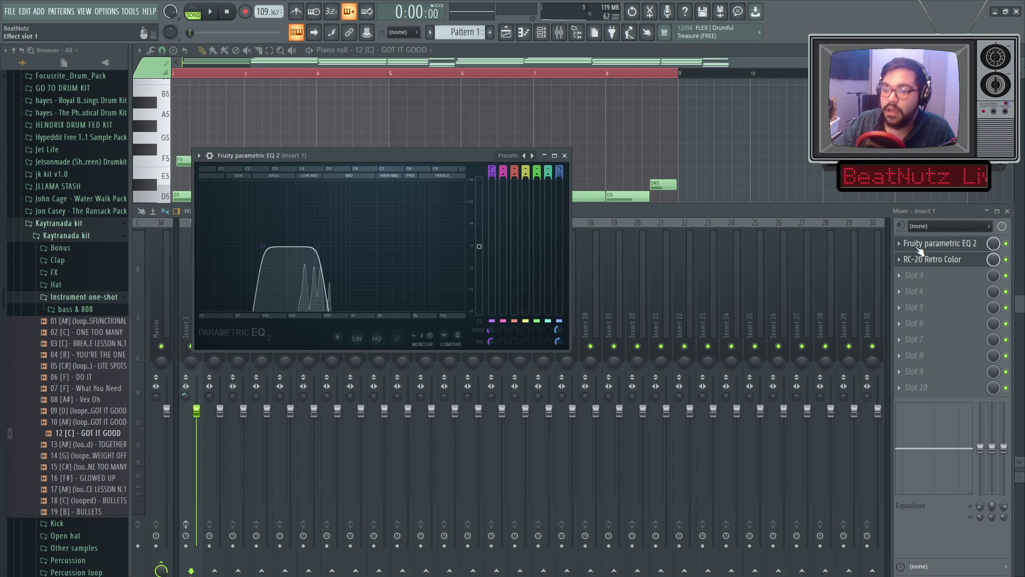
mouse_move(312, 248)
left_mouse_down()
mouse_move(322, 260)
mouse_move(336, 246)
mouse_move(326, 249)
left_mouse_up()
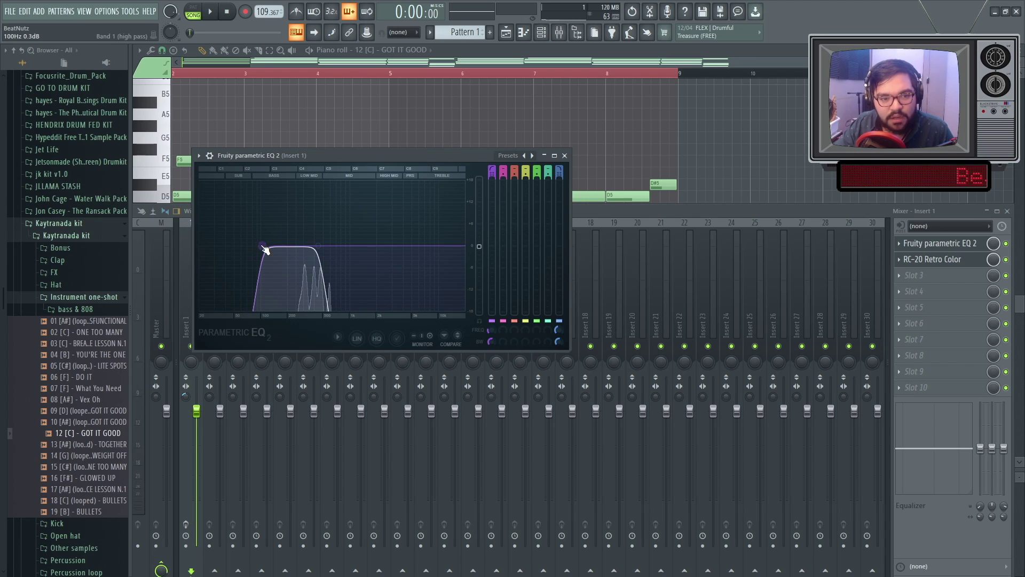
left_click_drag(267, 249, 254, 267)
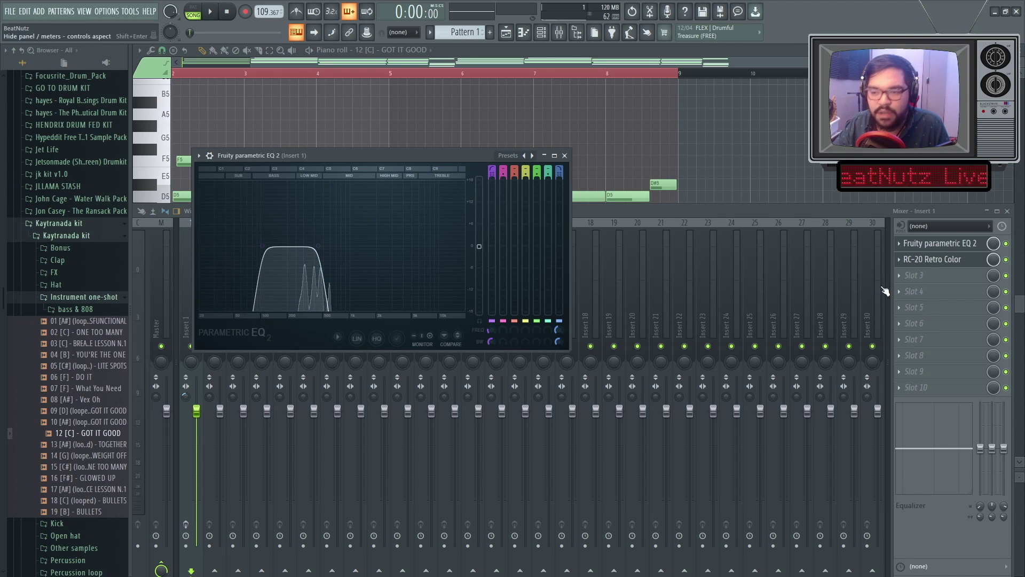
Bypass RC-20 Retro Color on Insert 1 and listen to the chords through the EQ alone.
left_click(1006, 260)
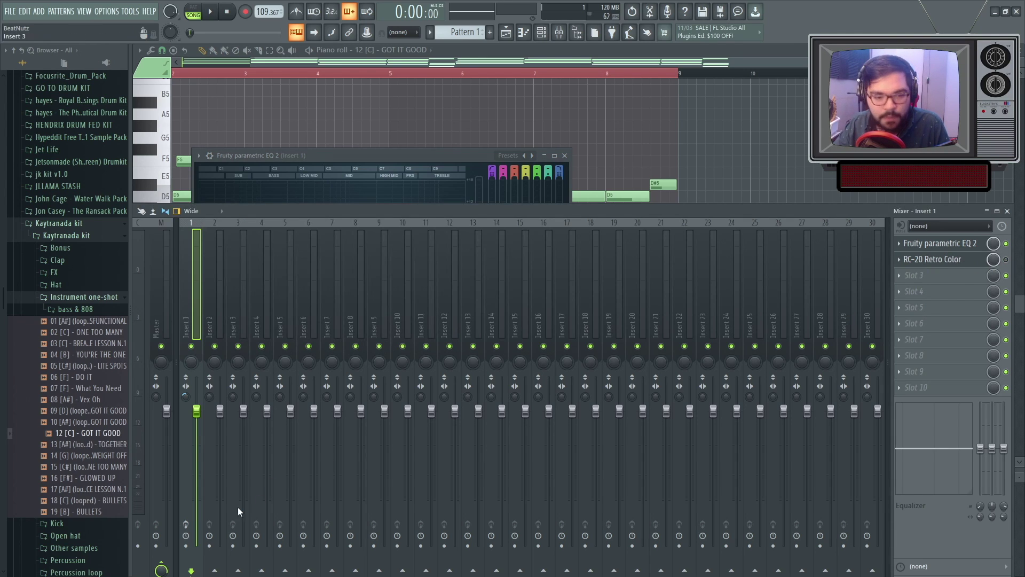
left_click(425, 158)
key("space")
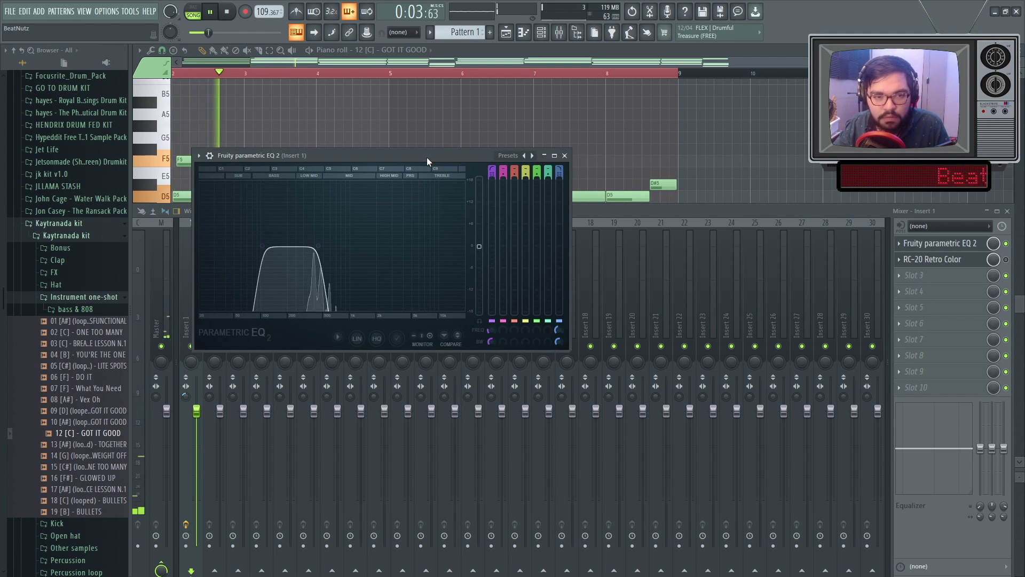
key("space")
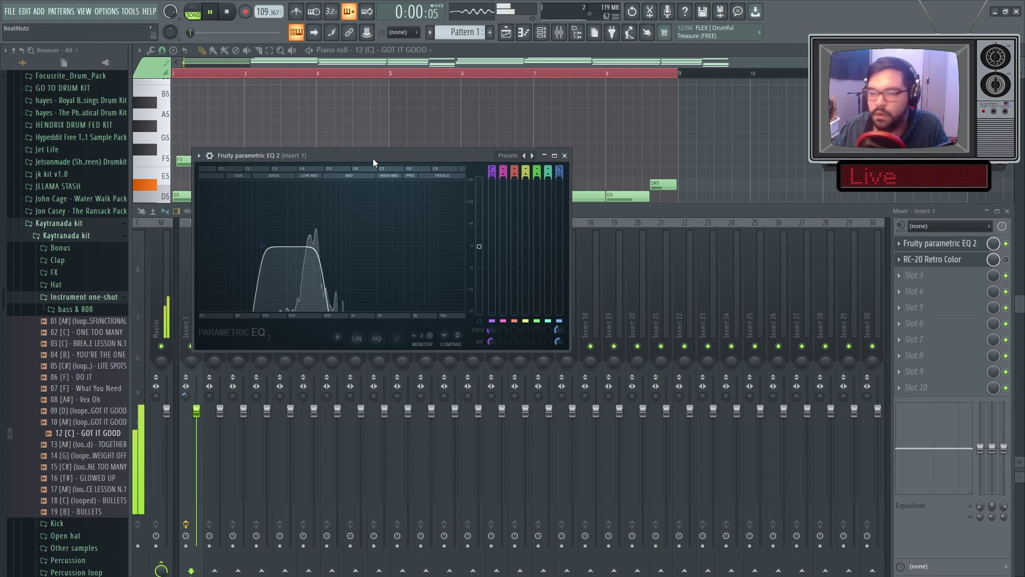
Switch RC-20 Retro Color back on and examine its modules, including the noise type, while the chords play.
left_click(960, 269)
left_click(958, 265)
key("space")
left_click(331, 305)
left_click(298, 295)
left_click(313, 286)
double_click(313, 286)
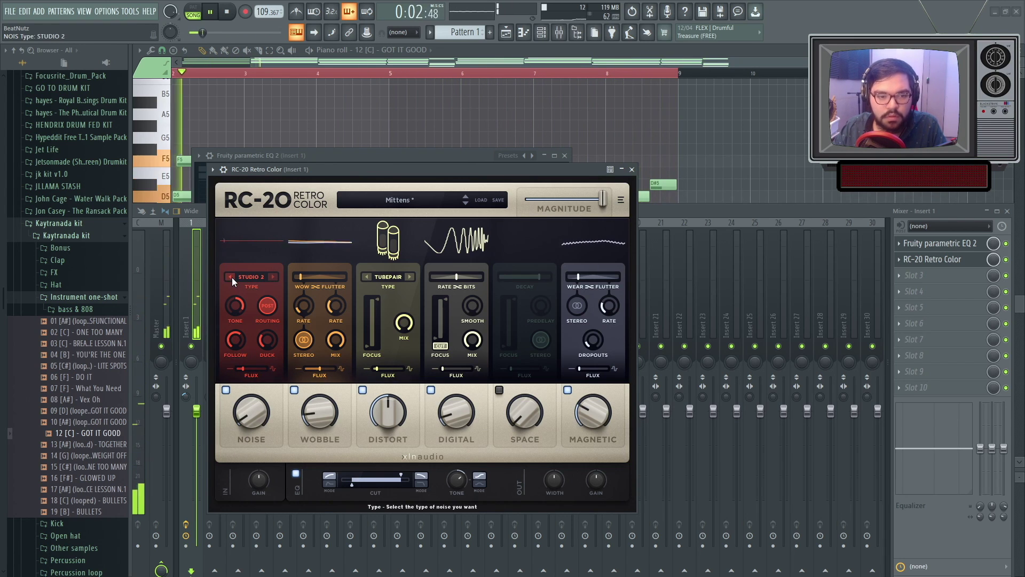
left_click(193, 355)
left_click(556, 50)
key("space")
key("F9")
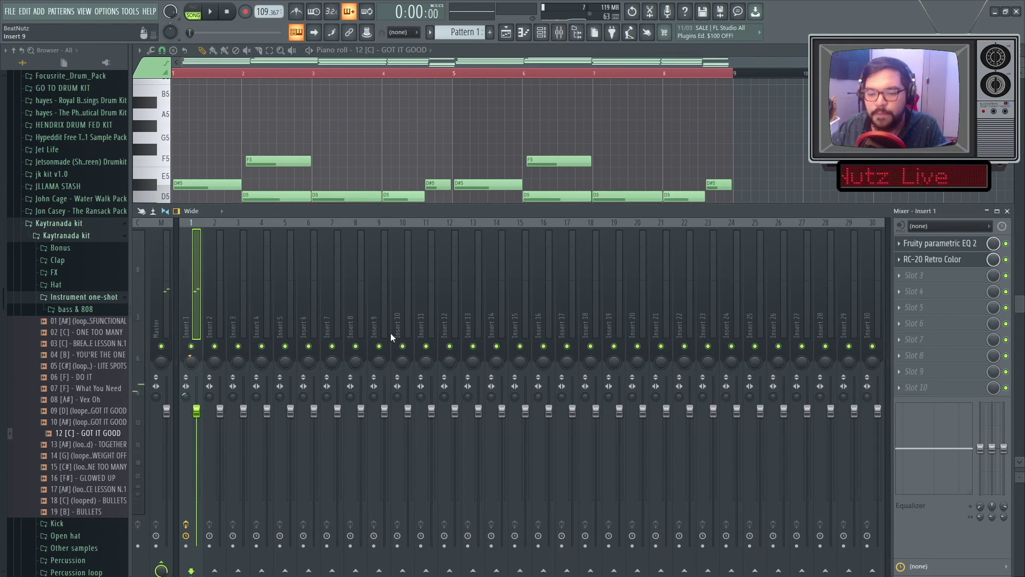
Load Gross Beat into slot 3 of Insert 1, apply its Sidechain volume preset and play the chords.
left_click(939, 275)
left_click(870, 143)
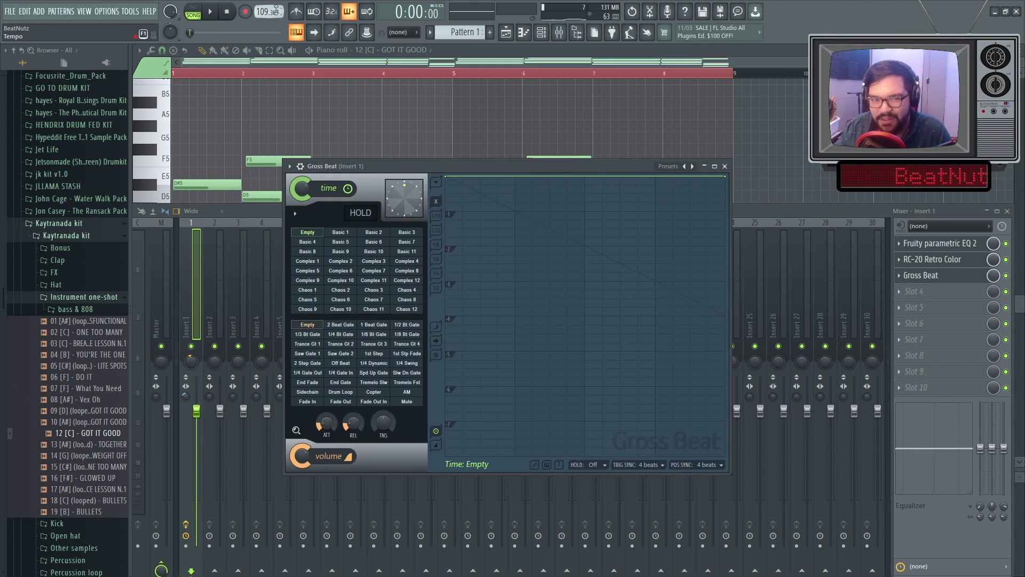
left_click_drag(417, 161, 418, 144)
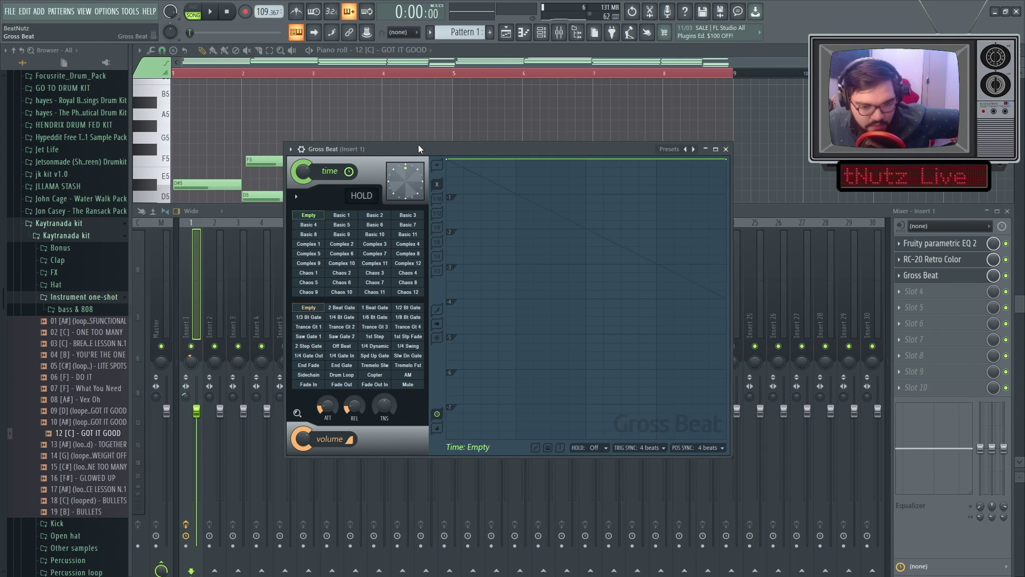
left_click(309, 374)
key("space")
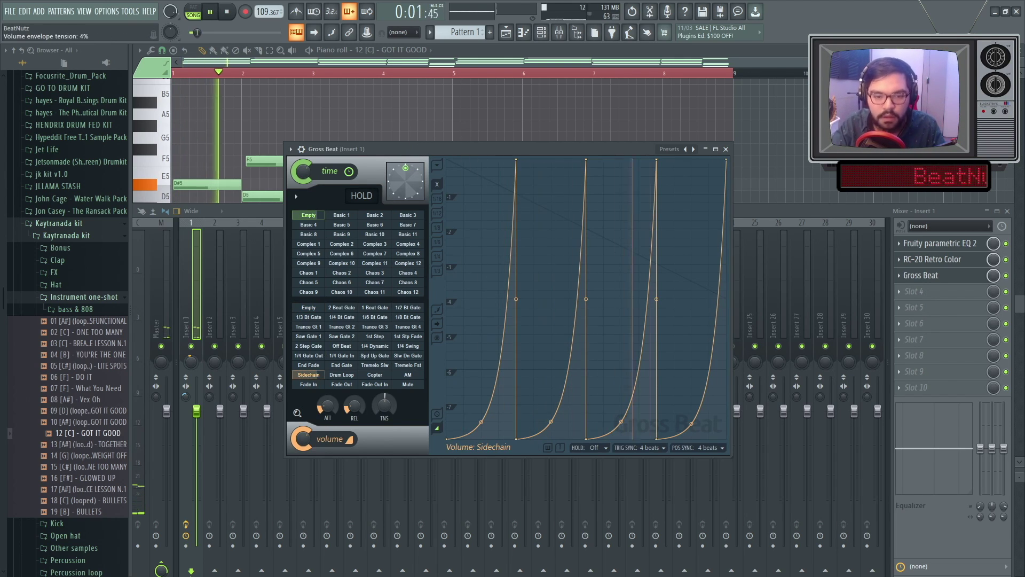
Adjust Gross Beat's volume release, raise its attack to about 291 ms and set the effect's mix level to 85%.
left_click_drag(354, 406, 350, 438)
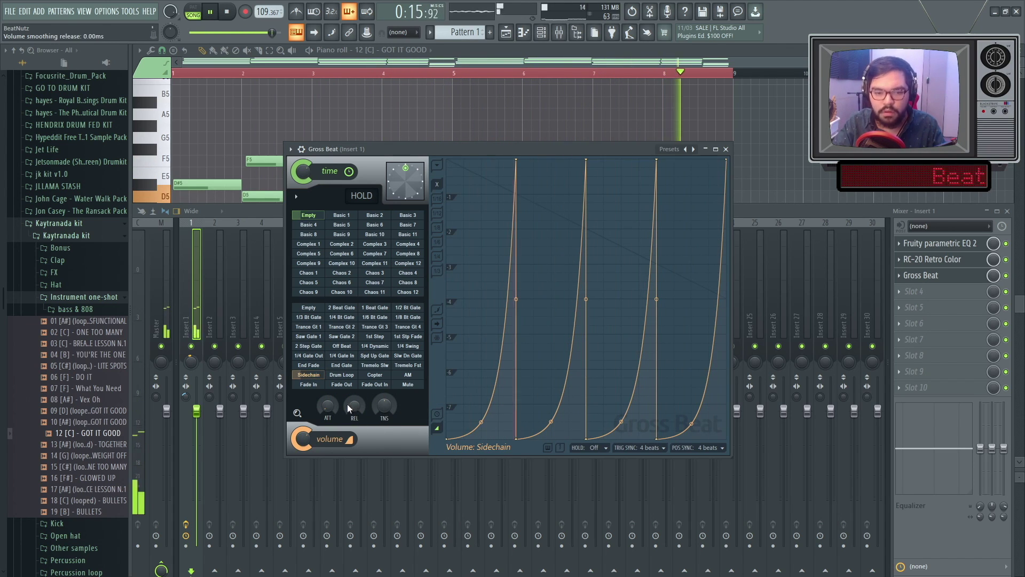
left_click_drag(325, 406, 326, 400)
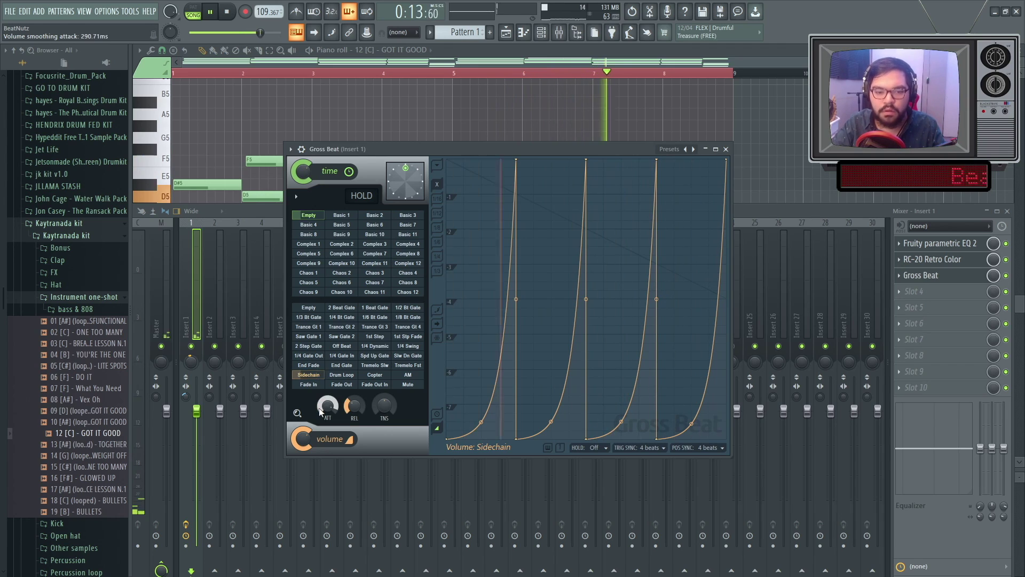
left_click(993, 275)
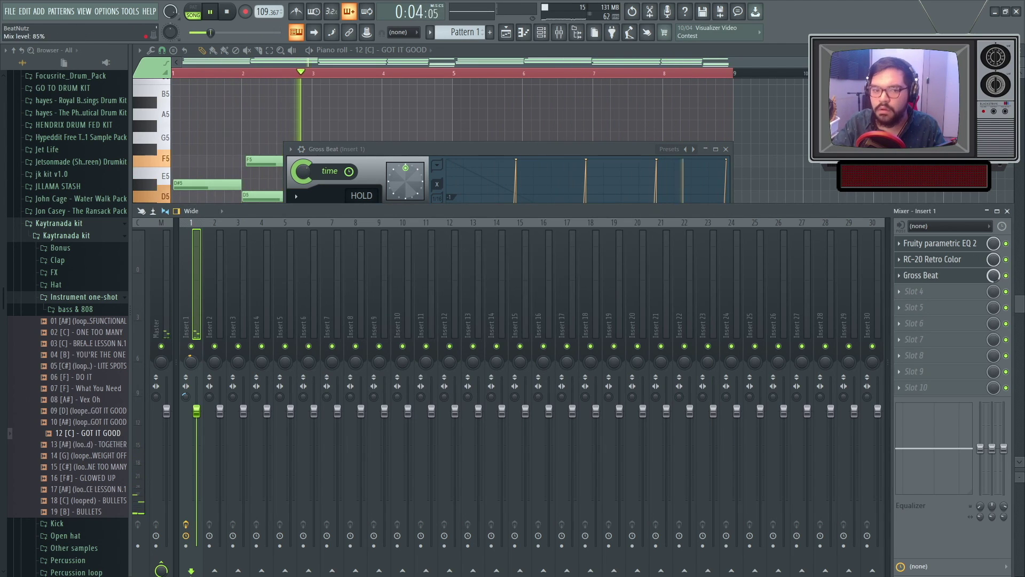
Add Soundgoodizer in mode A to Insert 1 and place it after Gross Beat in slot 4.
left_click(935, 300)
left_click(858, 369)
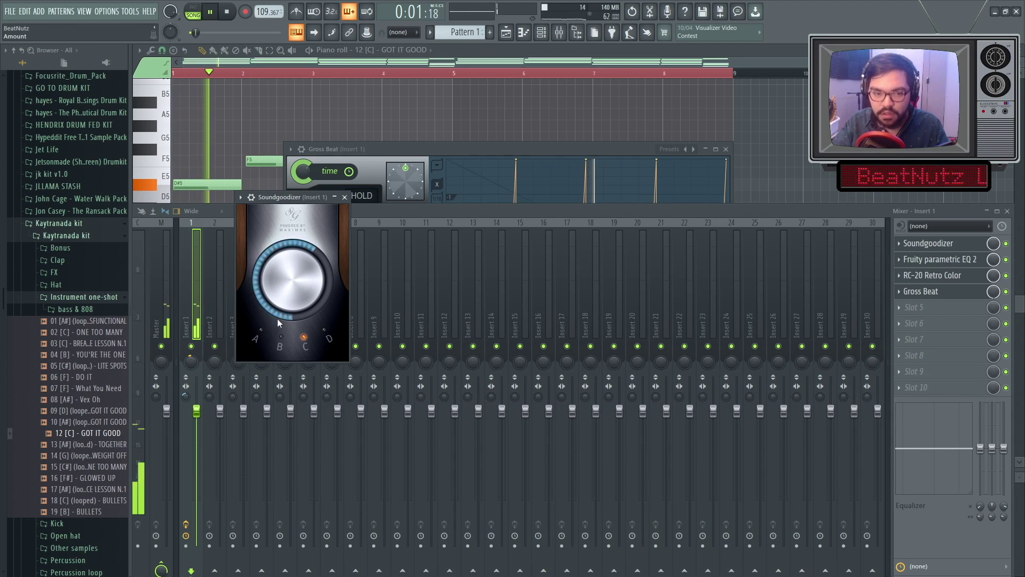
key("space")
left_click_drag(928, 243, 936, 293)
key("space")
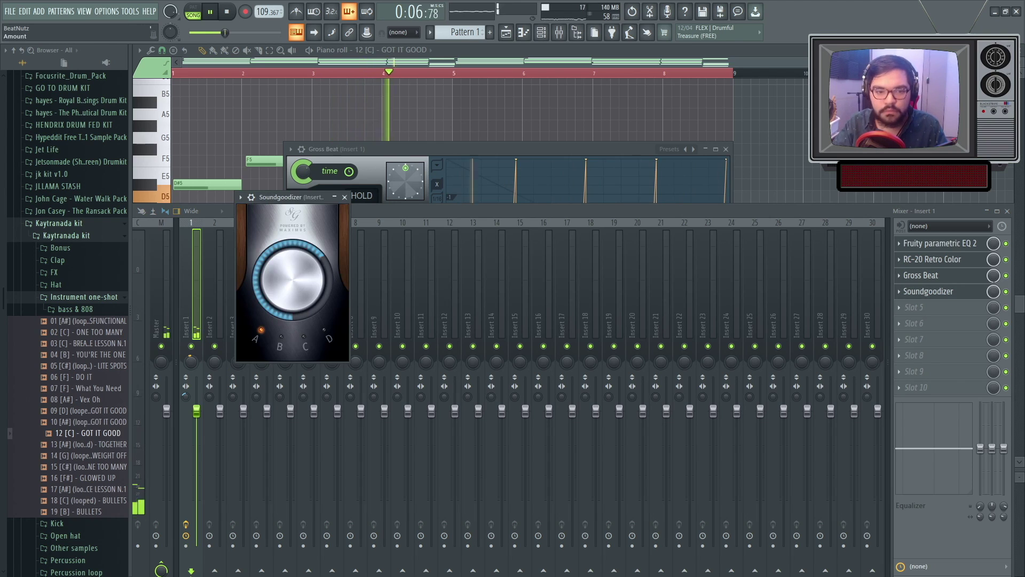
Shift the pass band of Insert 1's parametric EQ upward, with the low-pass band at about 900 Hz.
left_click(919, 306)
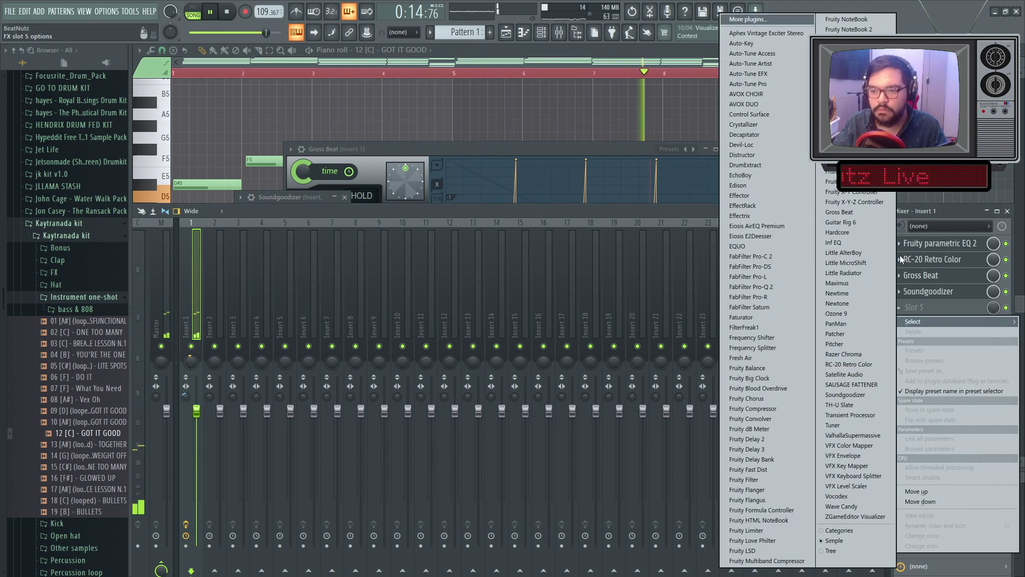
key("Escape")
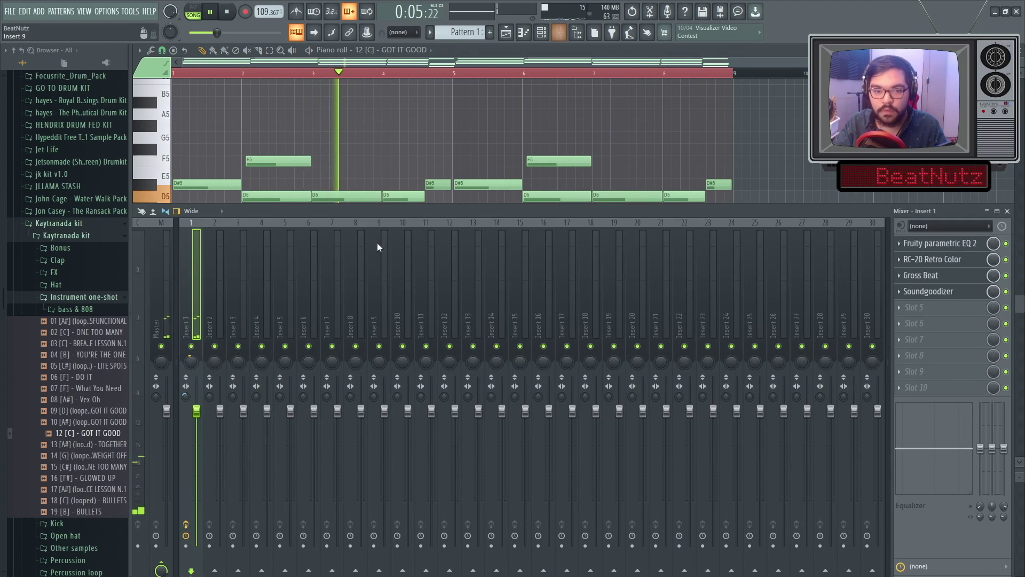
left_click(940, 243)
mouse_move(360, 246)
left_mouse_down()
mouse_move(333, 247)
mouse_move(361, 244)
mouse_move(351, 259)
left_mouse_up()
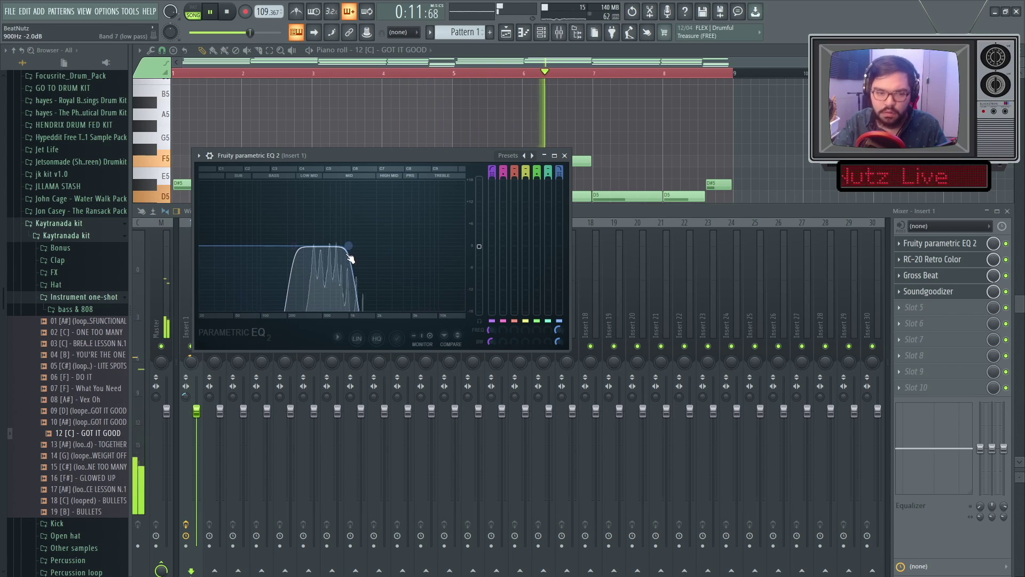
Replace the chord channel's sample with "04 [B] - YOU'RE THE ONE" from the Kaytranada kit and play the pattern.
key("F6")
key("space")
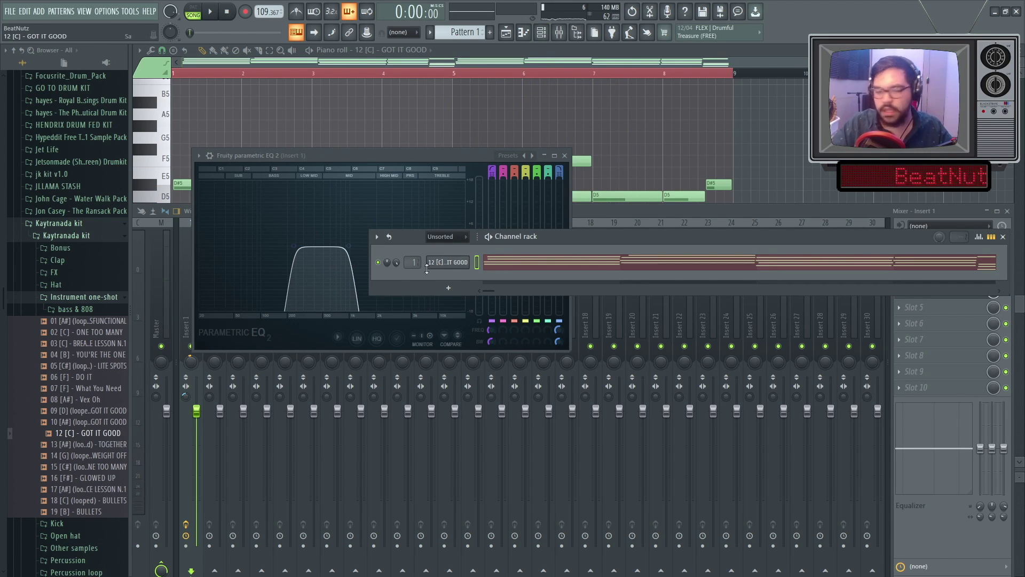
left_click(88, 355)
left_click_drag(89, 364, 438, 262)
left_click(216, 160)
left_click(193, 160)
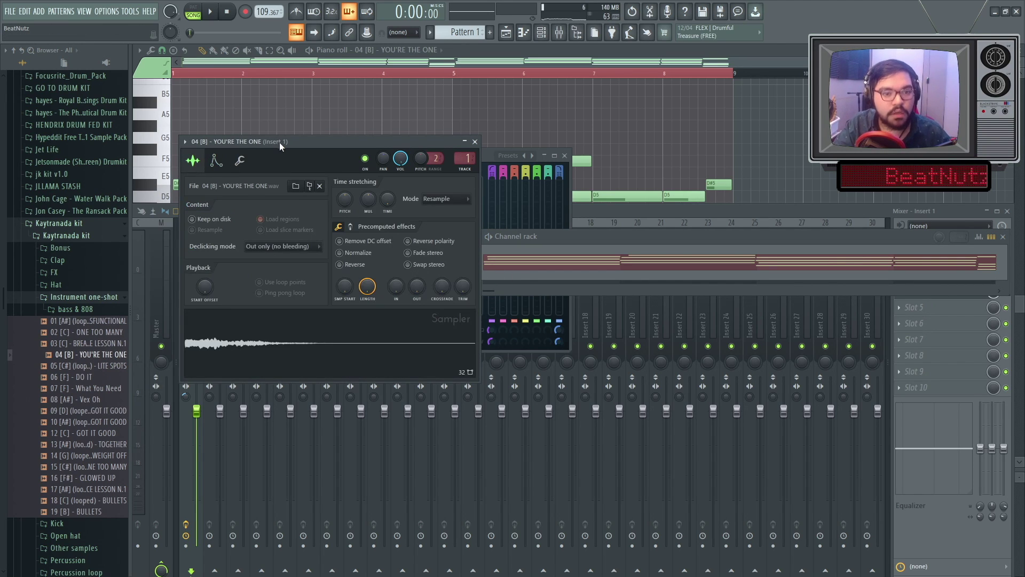
key("space")
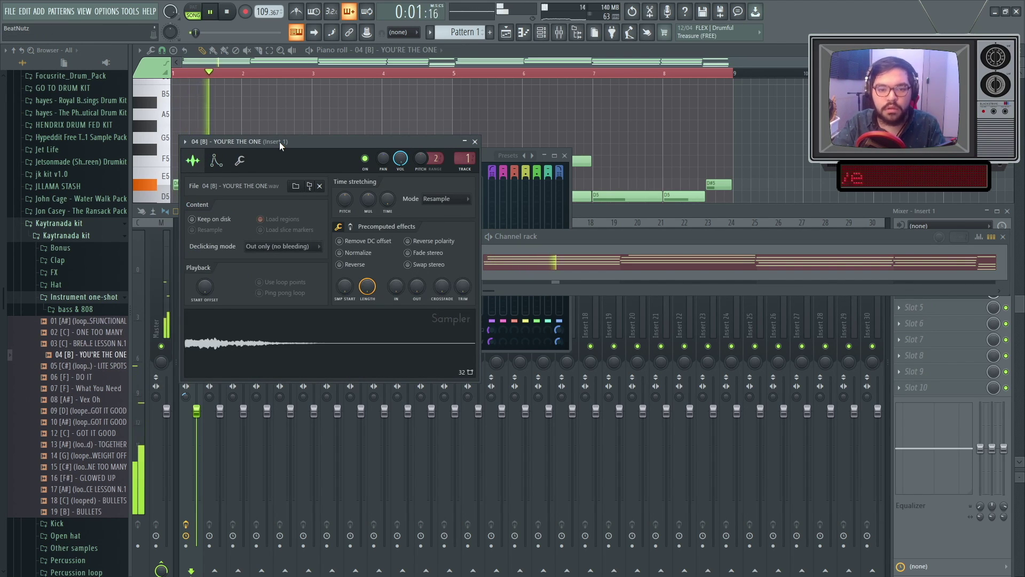
Move the low-pass band of Insert 1's parametric EQ up to about 2183 Hz and shift its high-pass band upward.
left_click(488, 155)
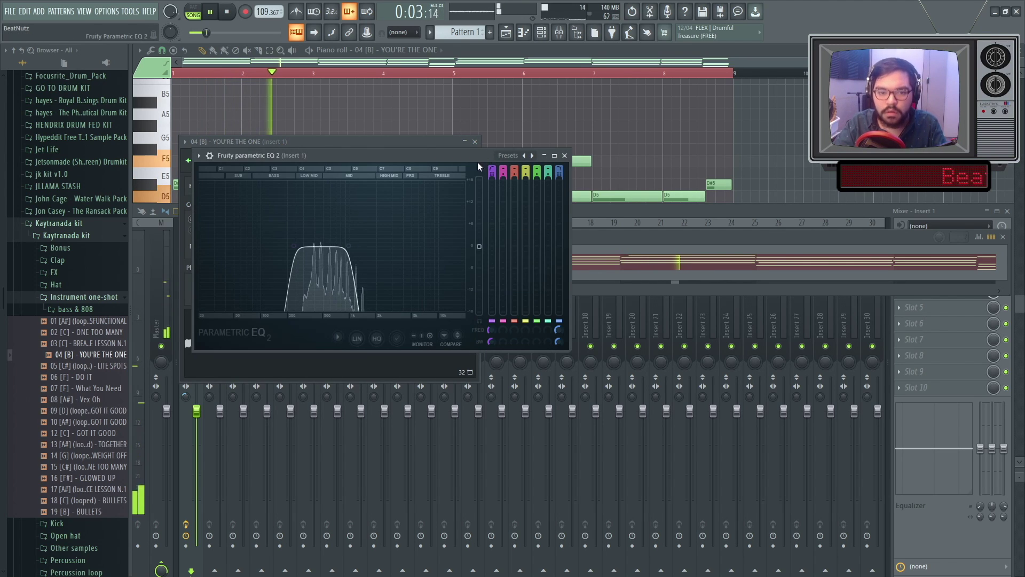
left_click_drag(358, 252, 383, 252)
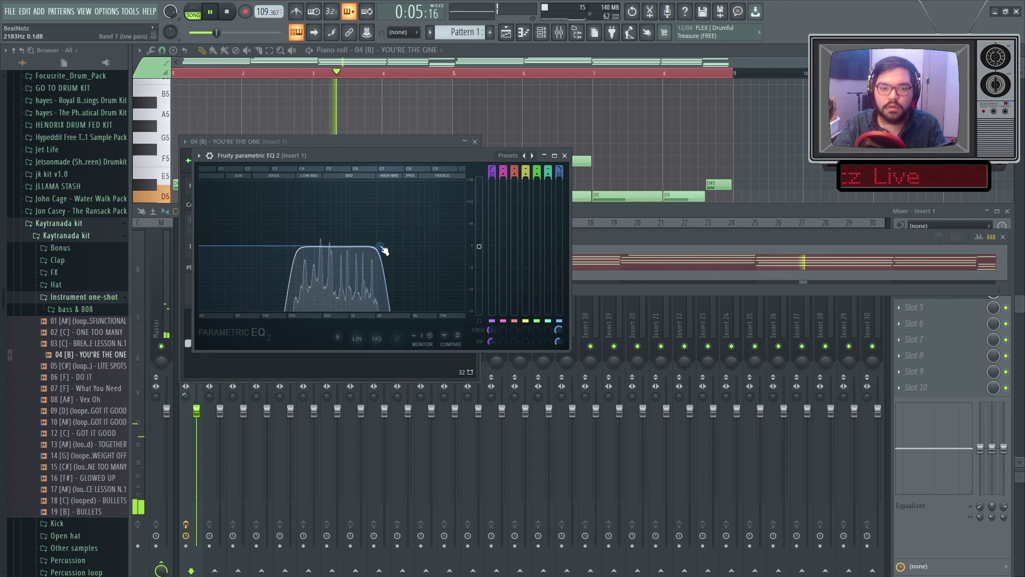
left_click_drag(297, 247, 314, 246)
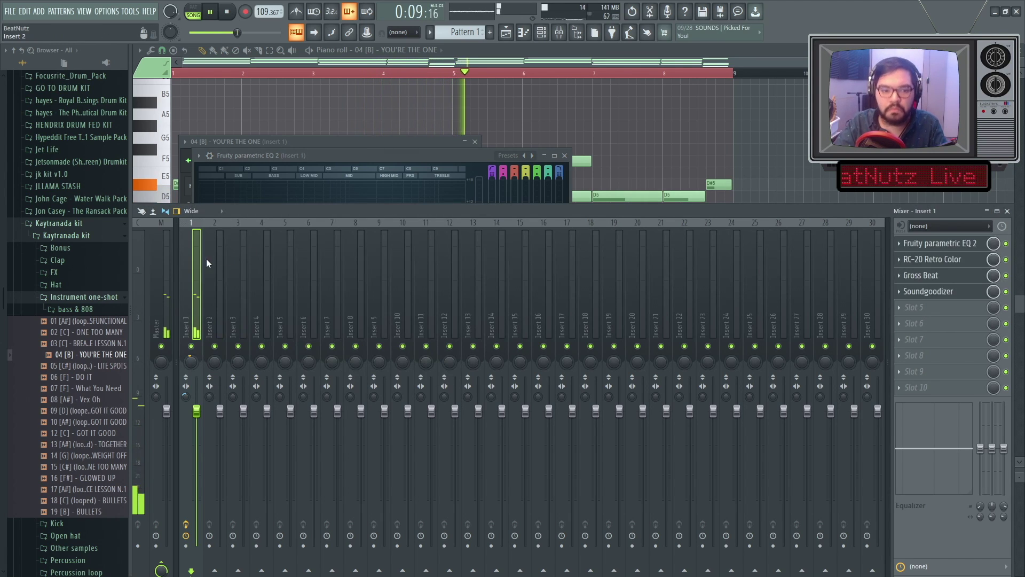
Reset the panning of Insert 1 and look over its Gross Beat and Soundgoodizer effects.
right_click(196, 360)
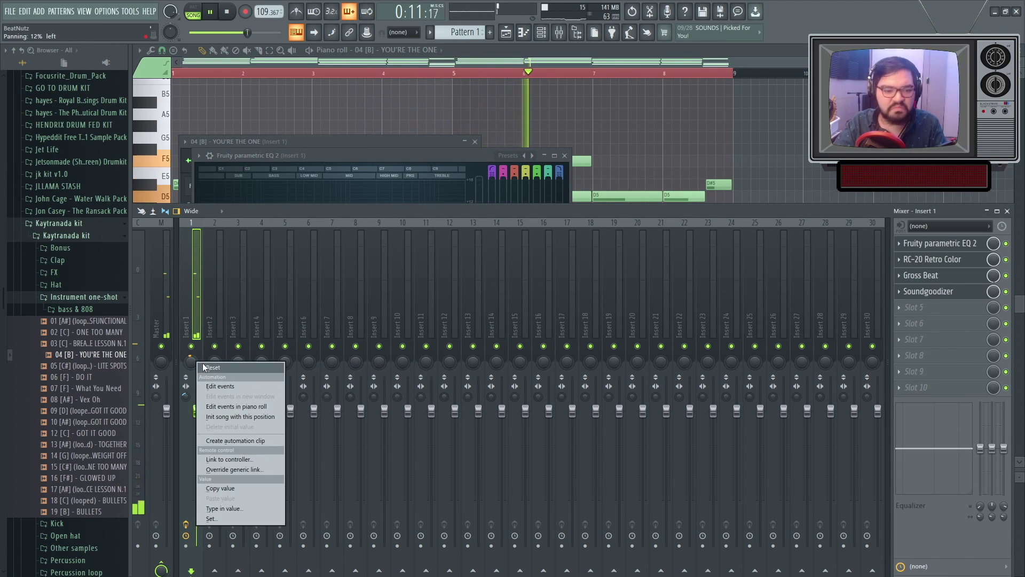
left_click(208, 368)
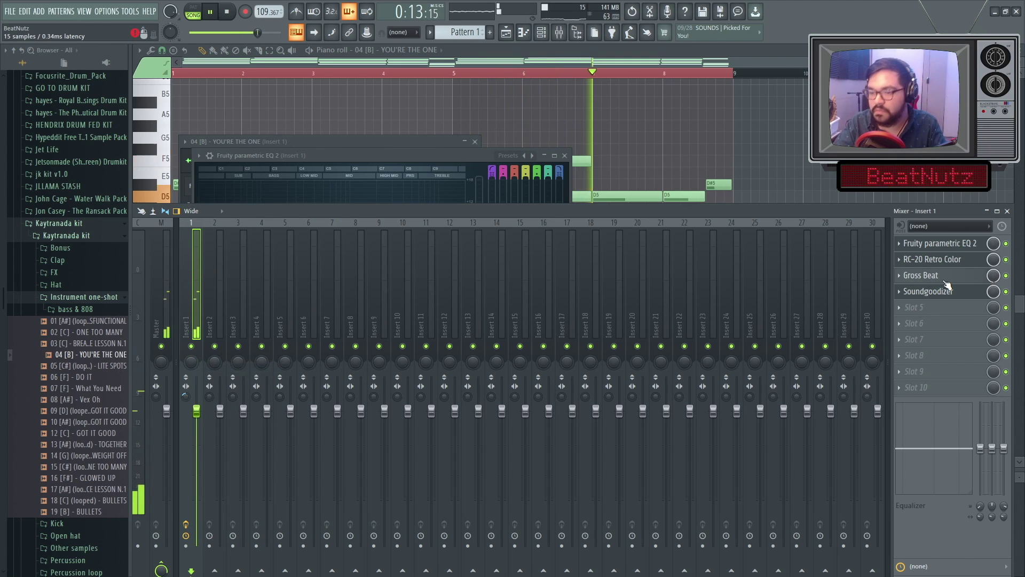
left_click(950, 275)
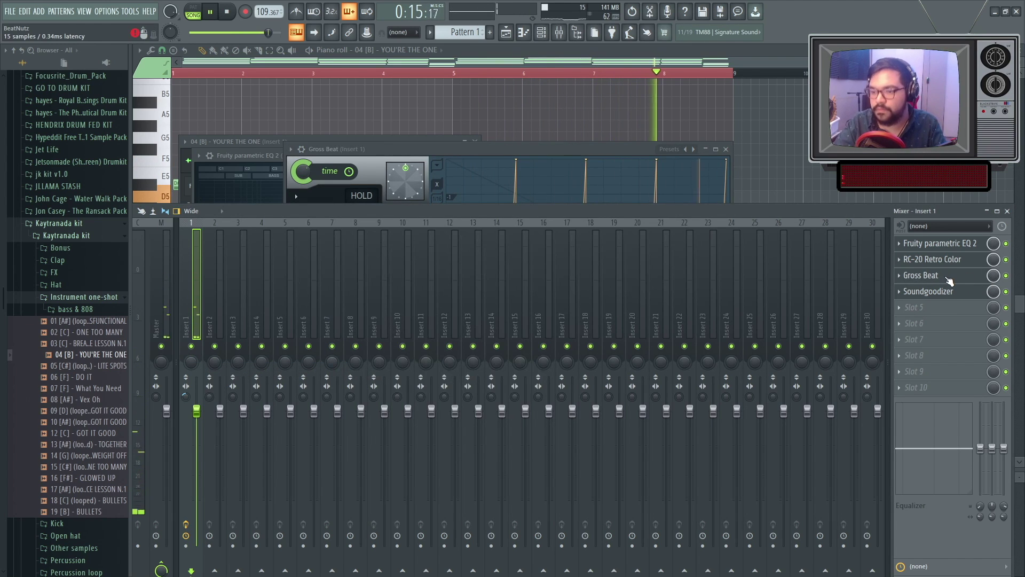
left_click(950, 277)
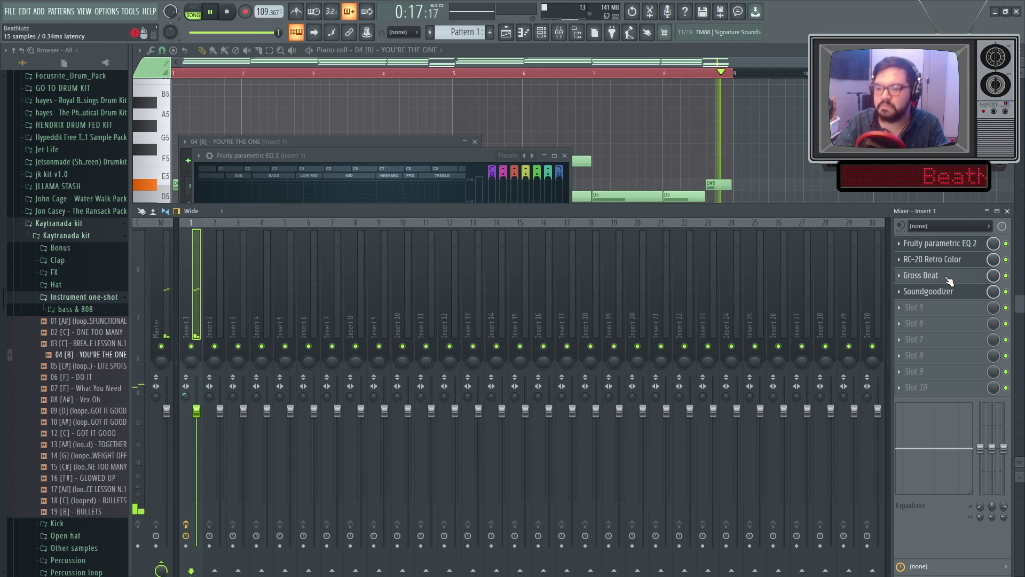
left_click(945, 291)
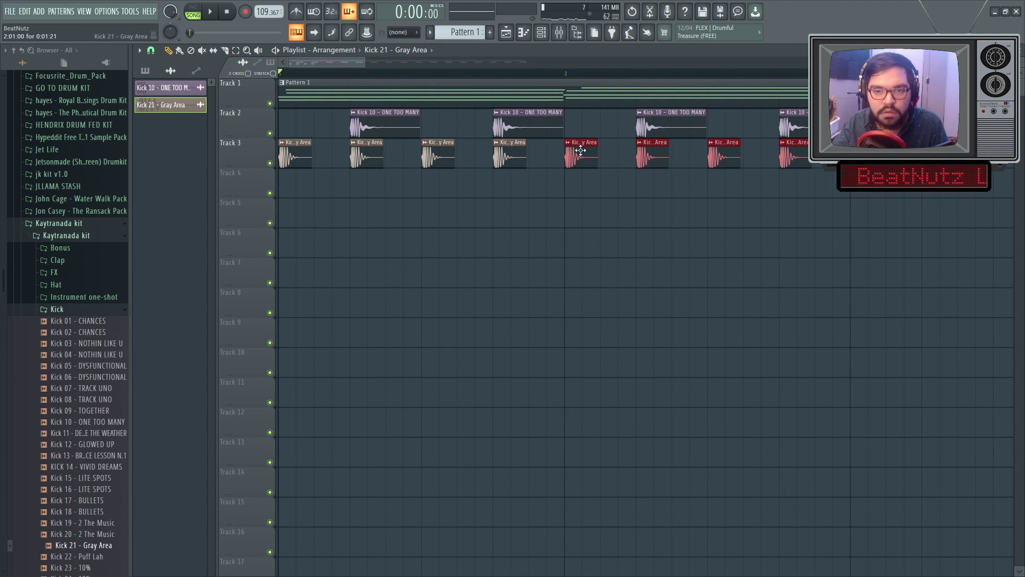
Duplicate the Kick 21 - Gray Area clips on Track 3 until they run through all eight bars of the pattern.
scroll(580, 150, "down", 3)
key("space")
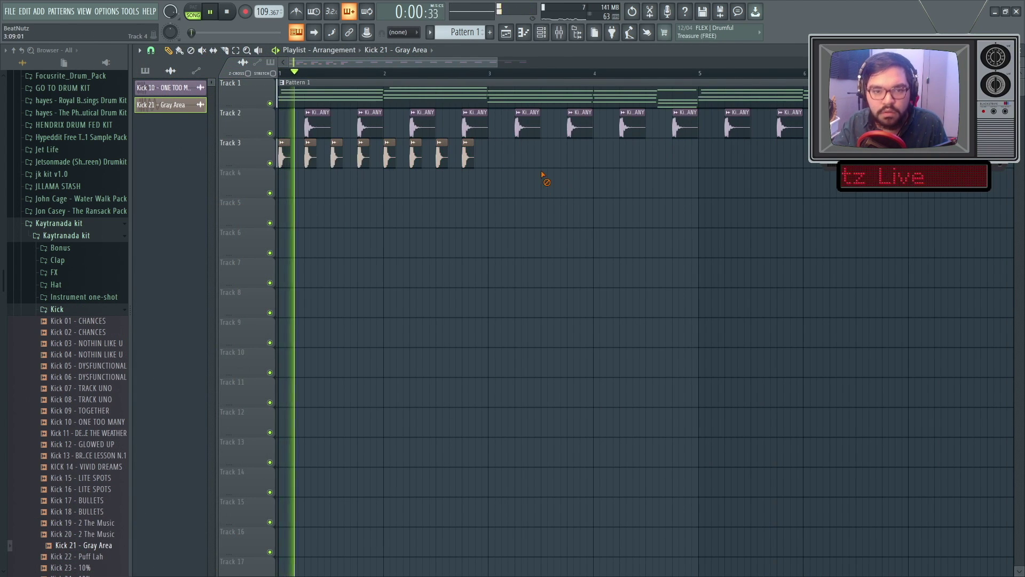
key("ctrl+b")
scroll(519, 178, "down", 2)
left_click_drag(542, 192, 280, 139)
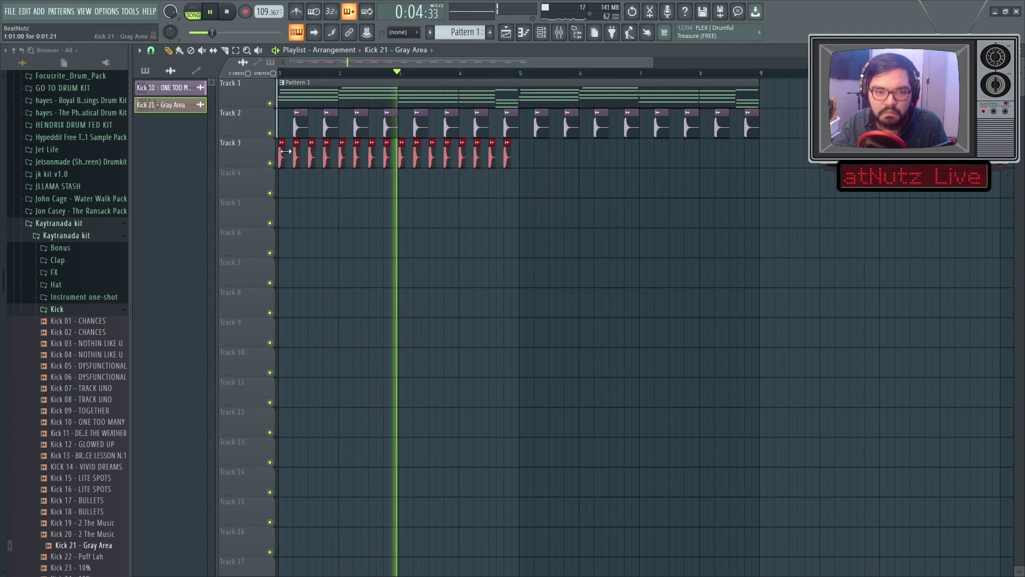
key("ctrl+b")
left_click(294, 205)
Place an extra Kick 21 - Gray Area clip on Track 4 just before the fourth beat of bar 1.
scroll(396, 222, "up", 3)
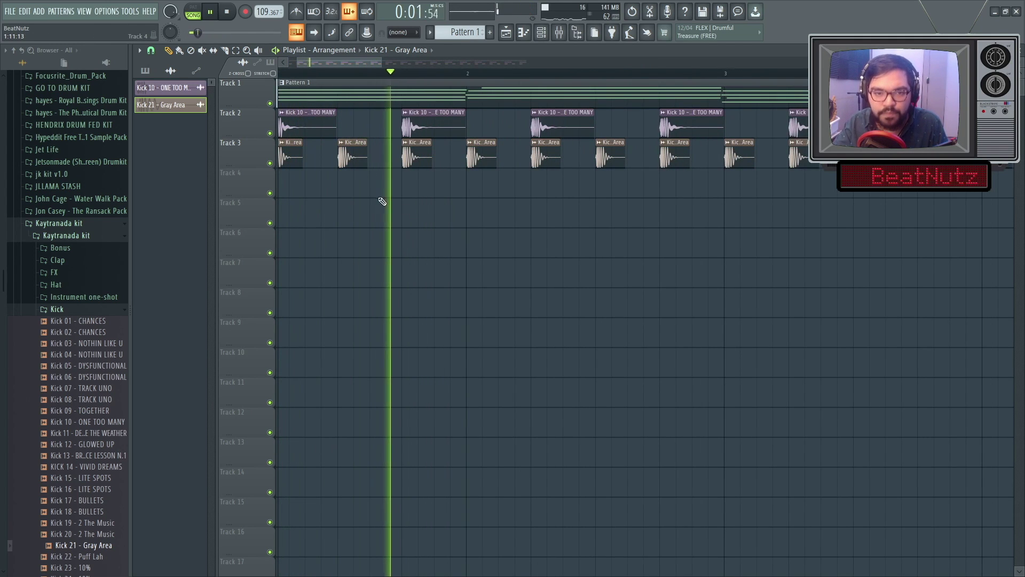
scroll(477, 190, "up", 2)
left_click(426, 192)
key("space")
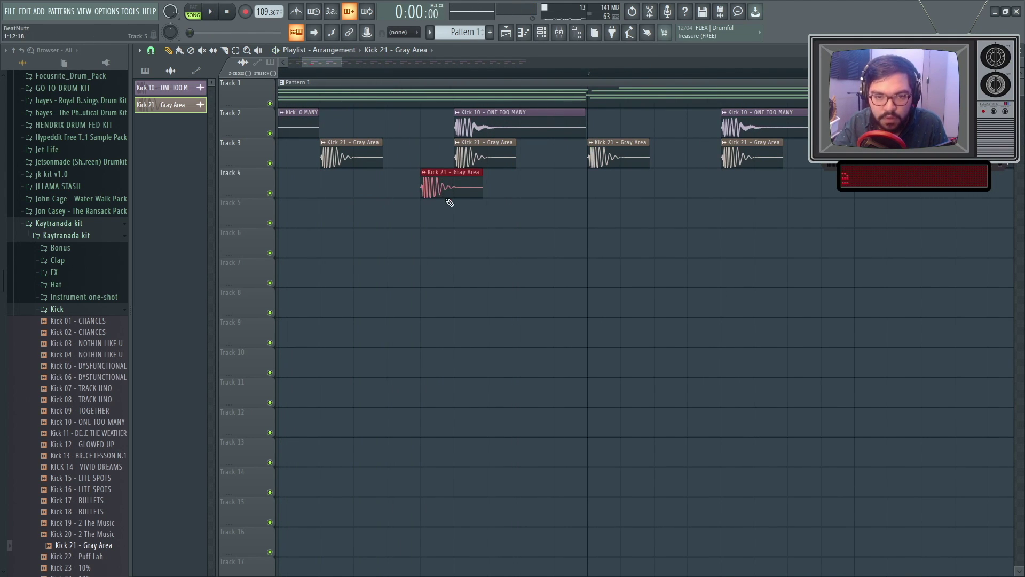
Make the Kick 21 - Gray Area clip on Track 4 unique and set its channel volume to 46%.
left_click(436, 173)
left_click(457, 253)
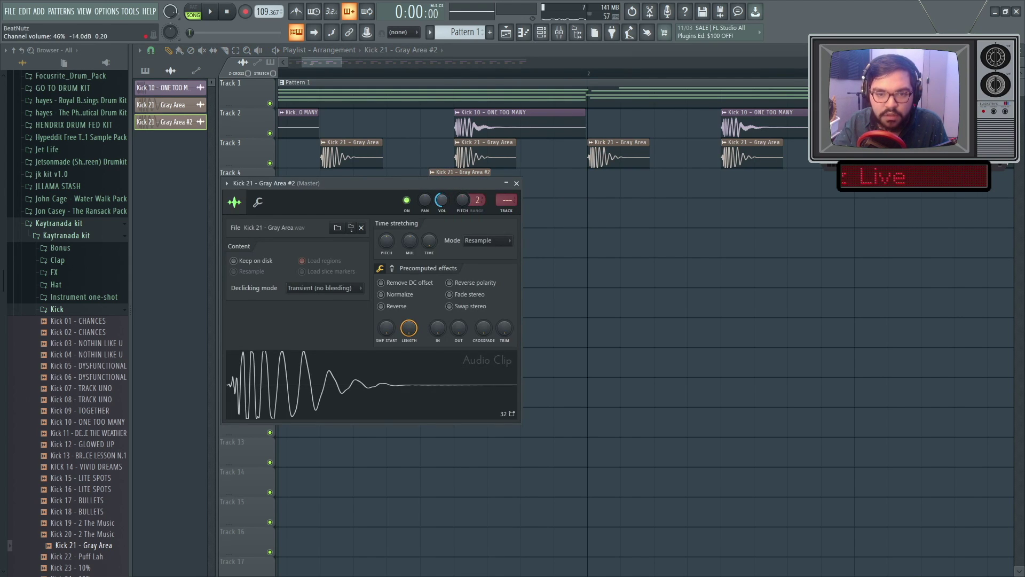
key("Escape")
Make the Kick 10 - ONE TOO MANY clip on bar 1's fourth beat unique and reverse its sample.
left_click(432, 173)
left_click(488, 195)
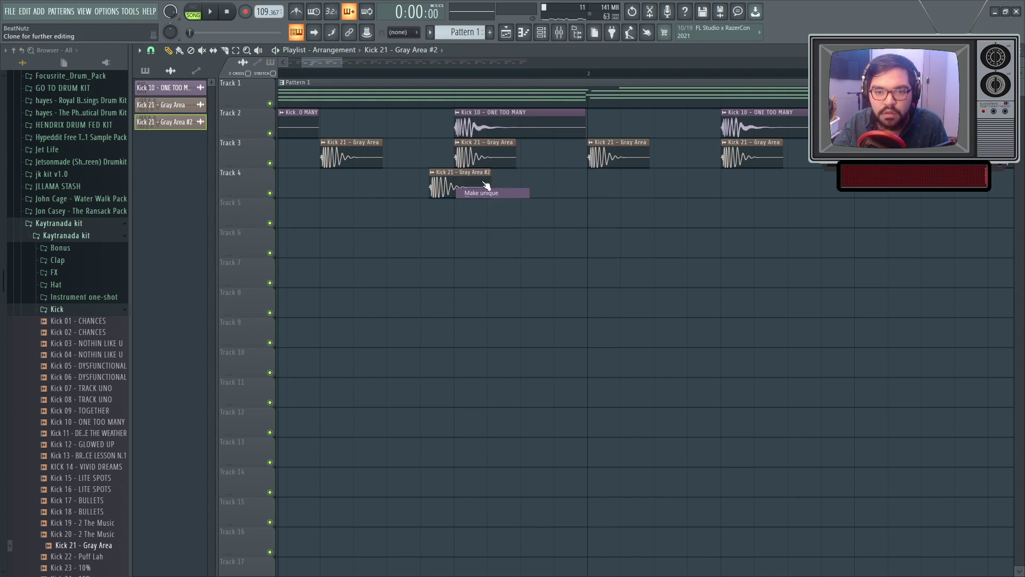
left_click(395, 320)
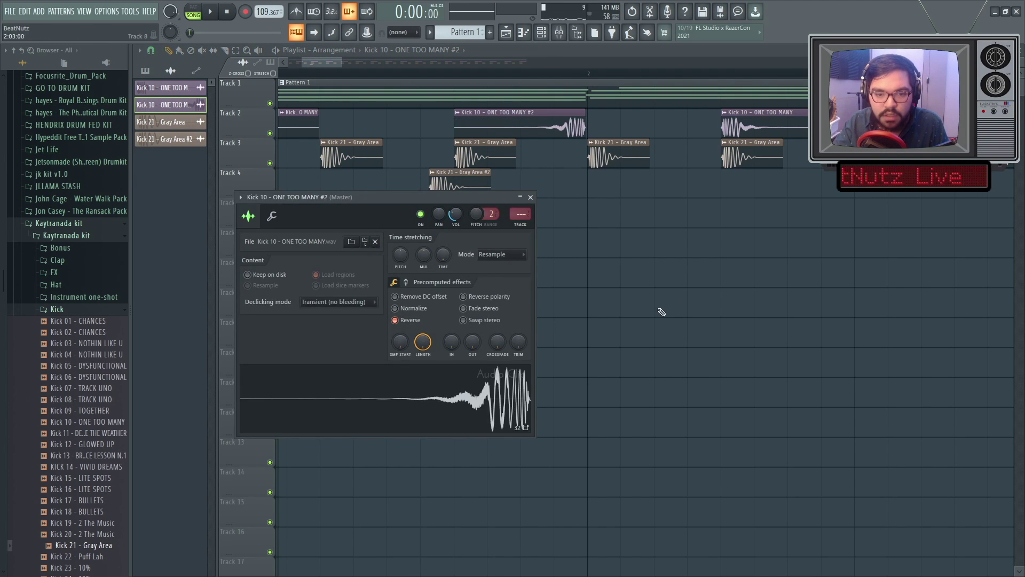
Move the reversed Kick 10 clip on Track 2 earlier, ahead of bar 1's fourth beat, and play it back.
left_click_drag(566, 125, 444, 118)
key("space")
key("space")
key("space")
key("space")
key("space")
Set the playlist snap to none and nudge the reversed Kick 10 clip so it ends at bar 1's fourth beat.
left_click(151, 50)
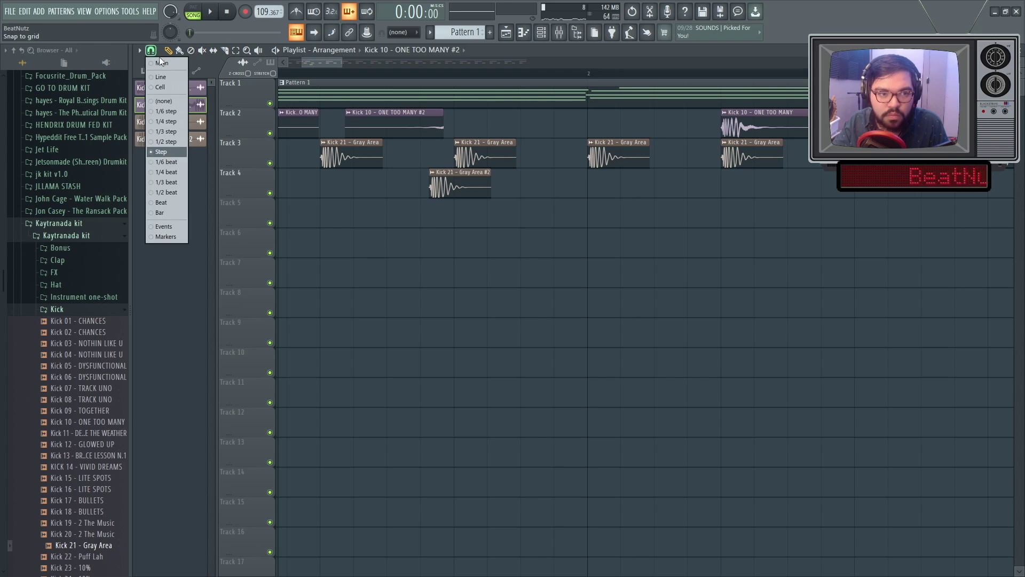
left_click(172, 95)
left_click_drag(442, 120, 459, 118)
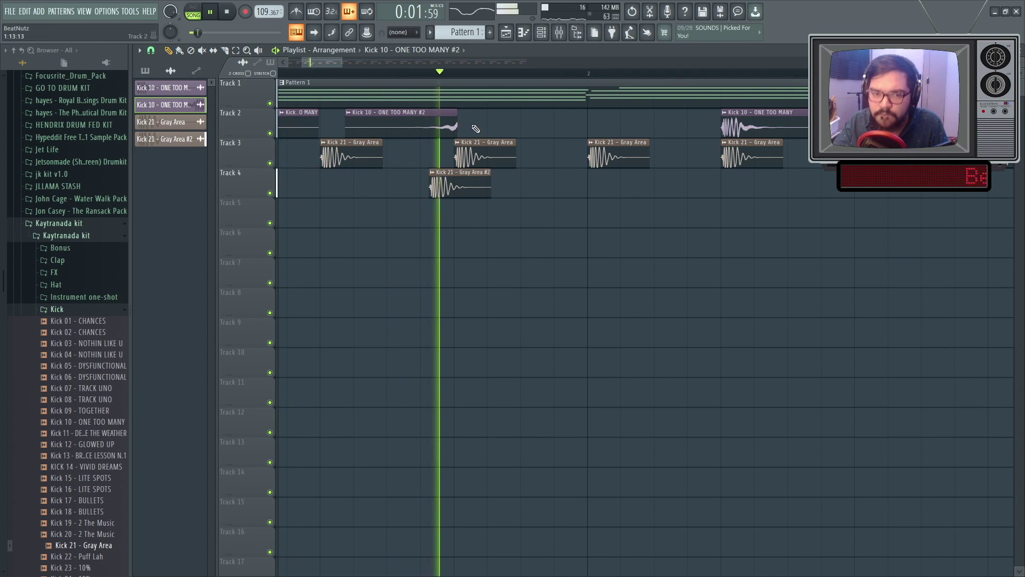
key("space")
key("space")
left_click_drag(421, 122, 412, 122)
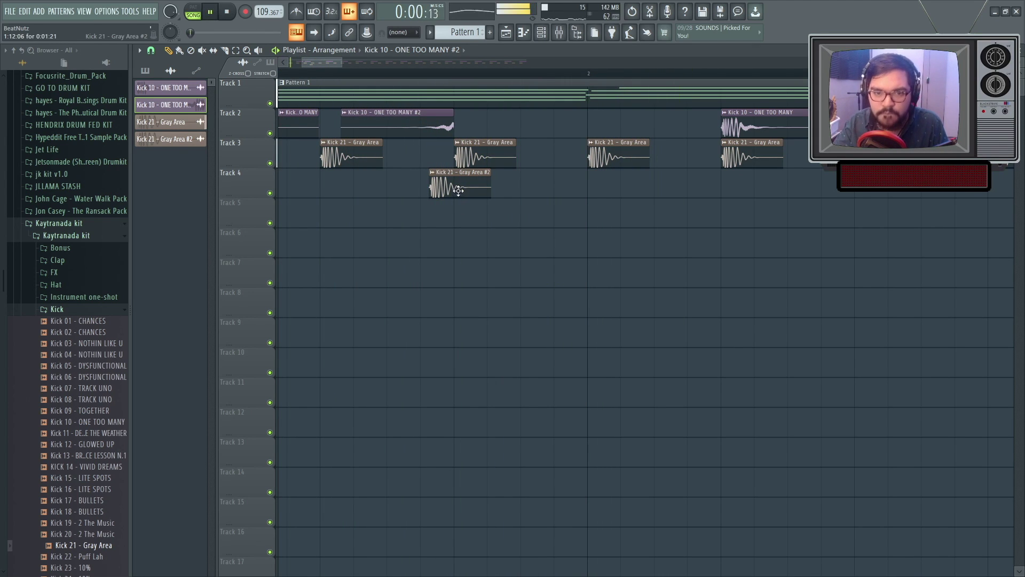
Move the Kick 21 - Gray Area #2 clip on Track 4 to just before bar 2 and audition the groove.
scroll(453, 185, "down", 2, "ctrl")
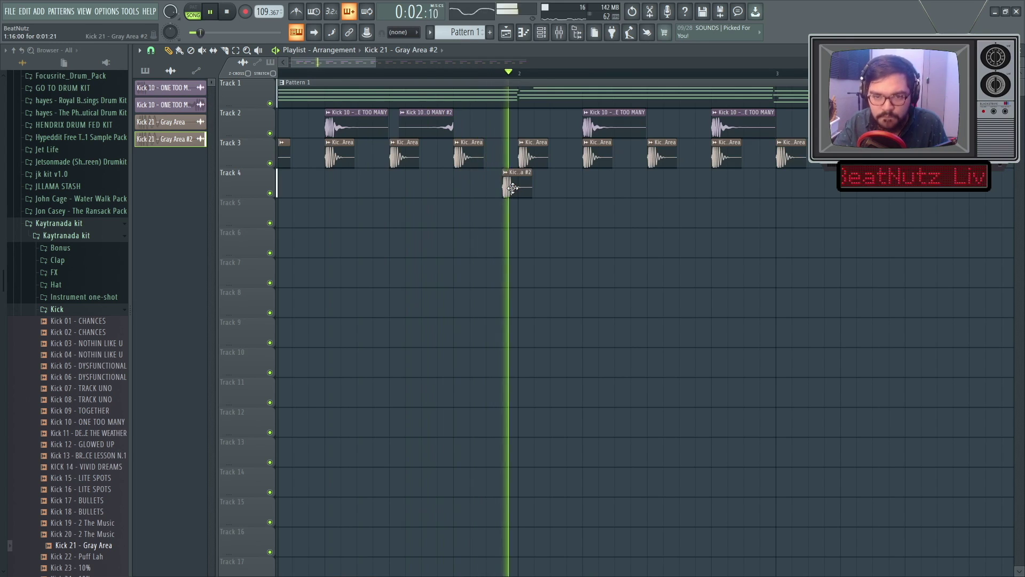
scroll(507, 187, "up", 4, "ctrl")
key("space")
key("space")
left_click(508, 188)
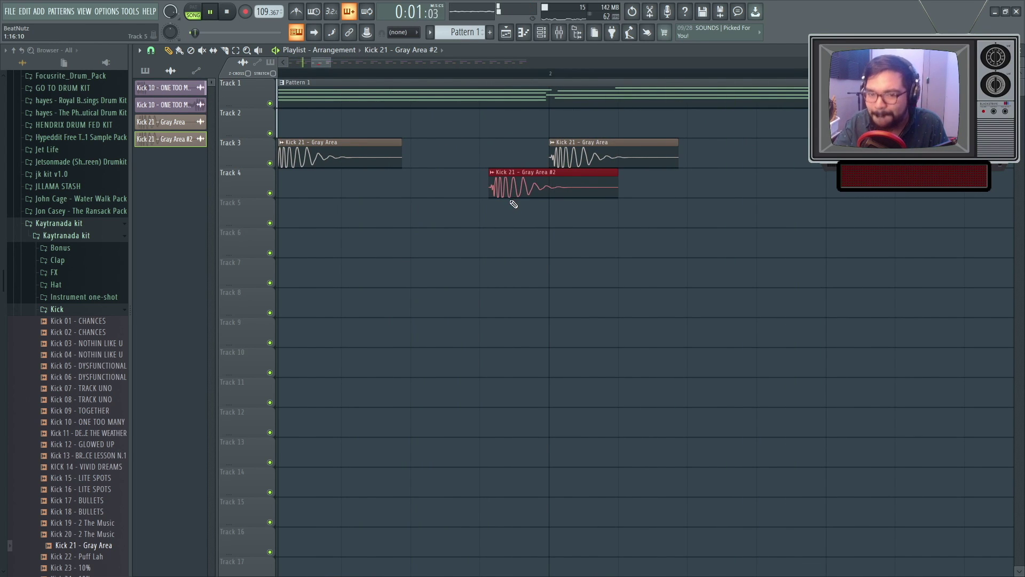
scroll(507, 202, "down", 4, "ctrl")
scroll(508, 217, "down", 3, "ctrl")
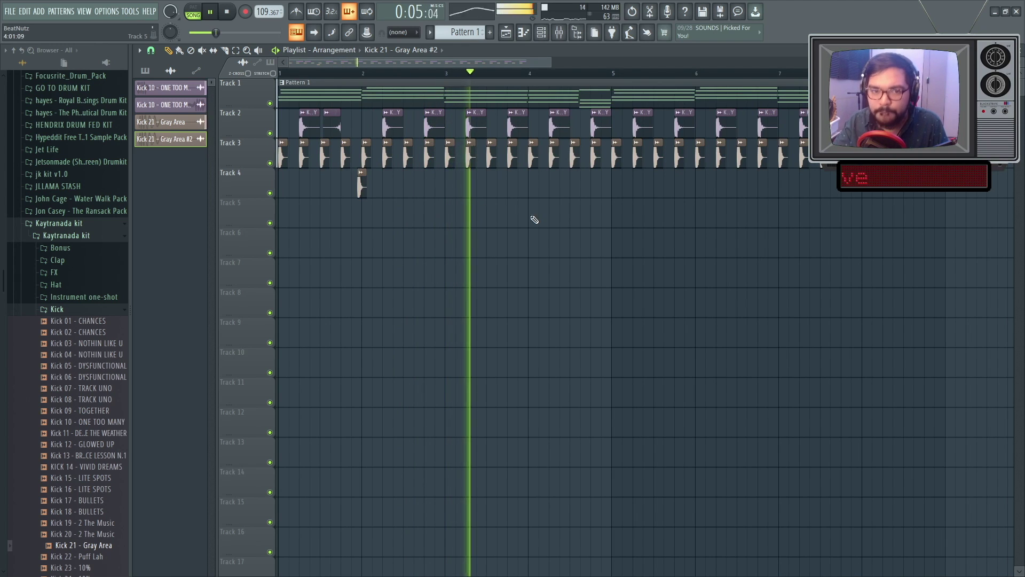
scroll(340, 146, "up", 2, "ctrl")
left_click(342, 121)
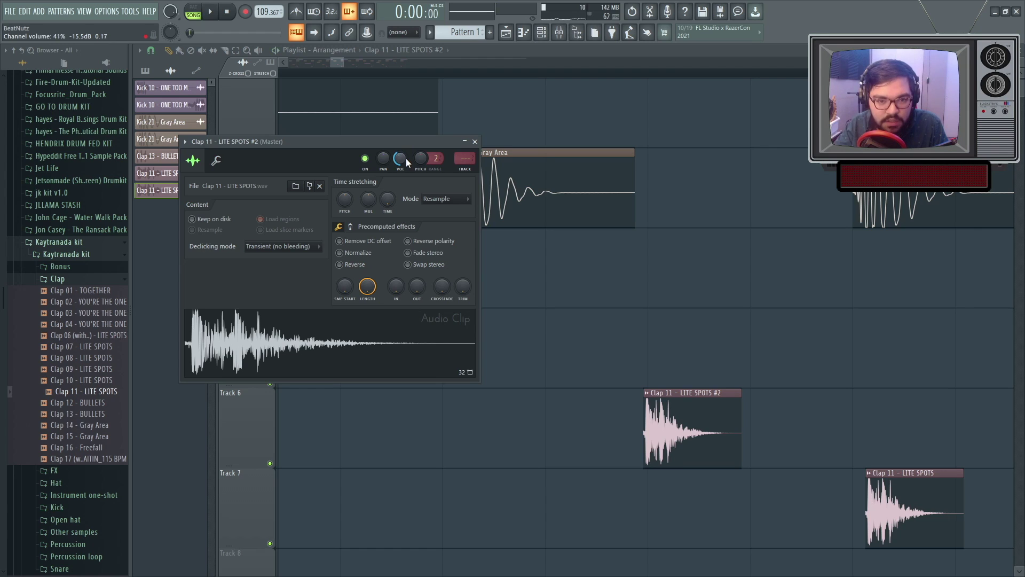
Move all the Clap 11 - LITE SPOTS clips on Track 7 down to Track 8.
key("Escape")
scroll(637, 510, "down", 2, "ctrl")
scroll(636, 510, "up", 2, "ctrl")
scroll(636, 510, "down", 3, "ctrl")
left_click_drag(837, 546, 173, 501)
key("shift+Down")
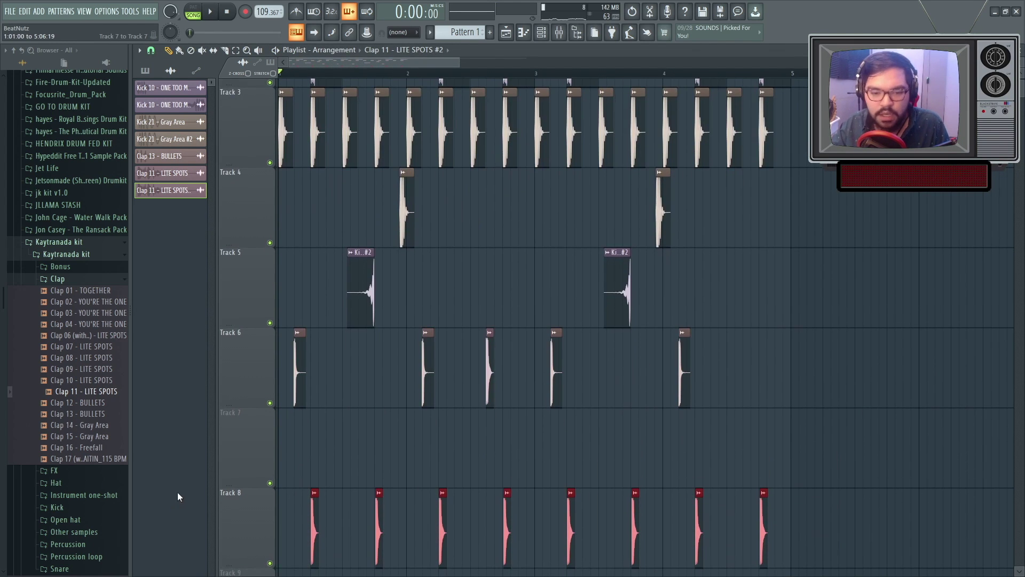
Move the single Clap 11 - LITE SPOTS #2 clip from Track 6 down to Track 7.
scroll(484, 373, "up", 2, "ctrl")
left_click(504, 363)
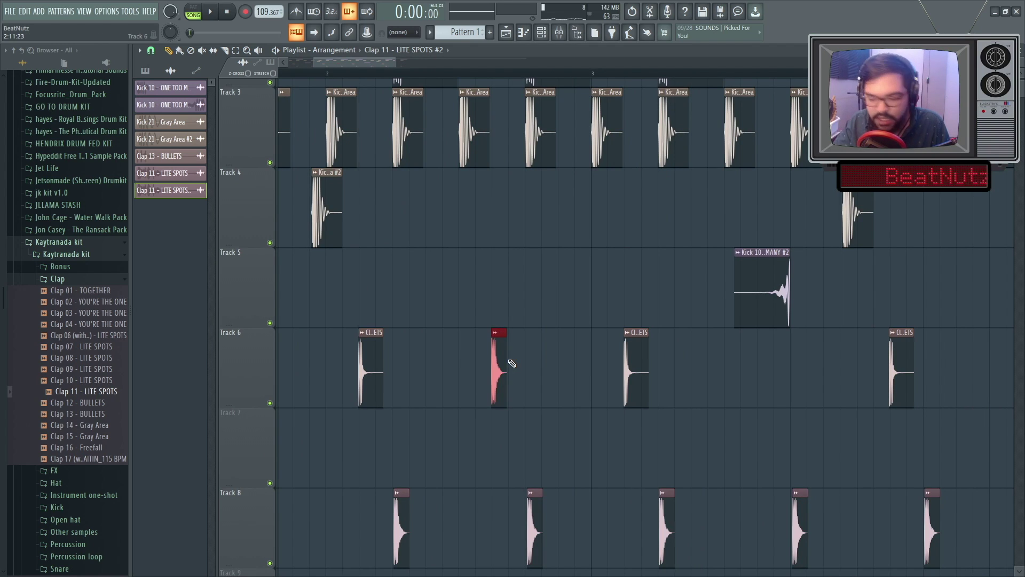
key("shift+Down")
left_click(494, 342)
Solo Track 3, play its kicks and shorten the length of the Kick 21 - Gray Area sample.
scroll(476, 306, "down", 3, "ctrl")
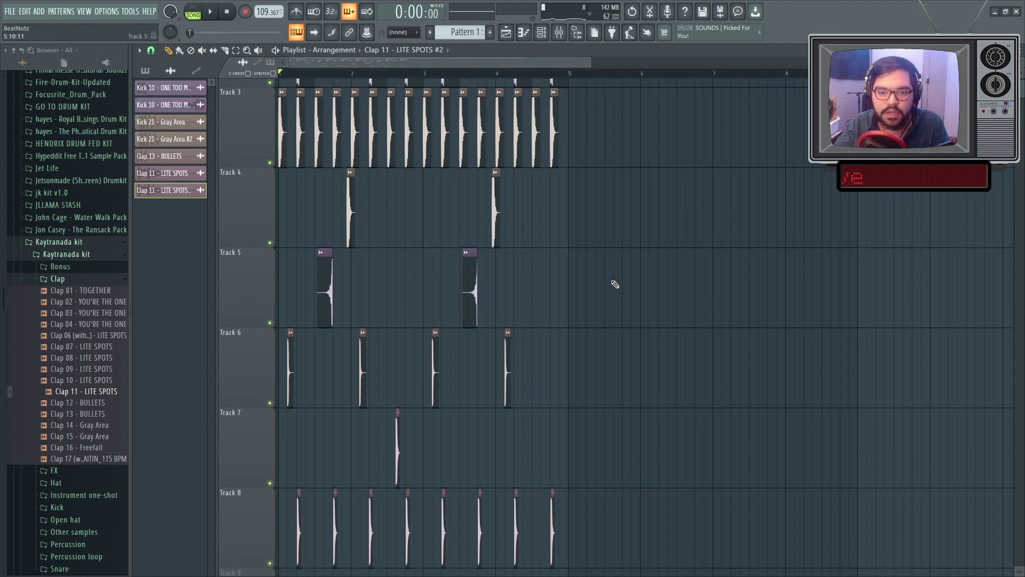
scroll(615, 284, "down", 2, "alt")
scroll(615, 284, "up", 1, "ctrl")
scroll(452, 335, "up", 3, "ctrl")
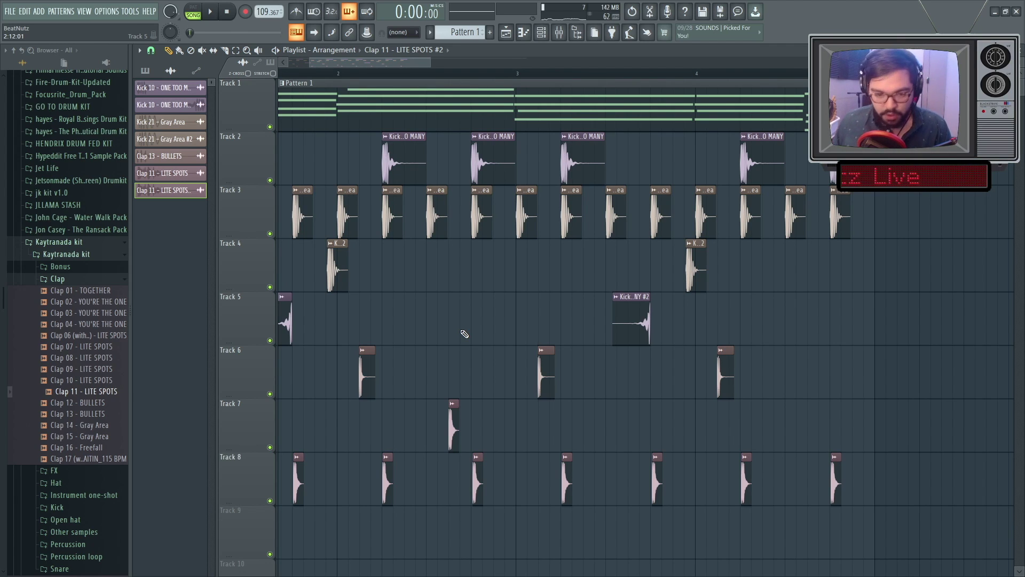
scroll(462, 340, "down", 3, "ctrl")
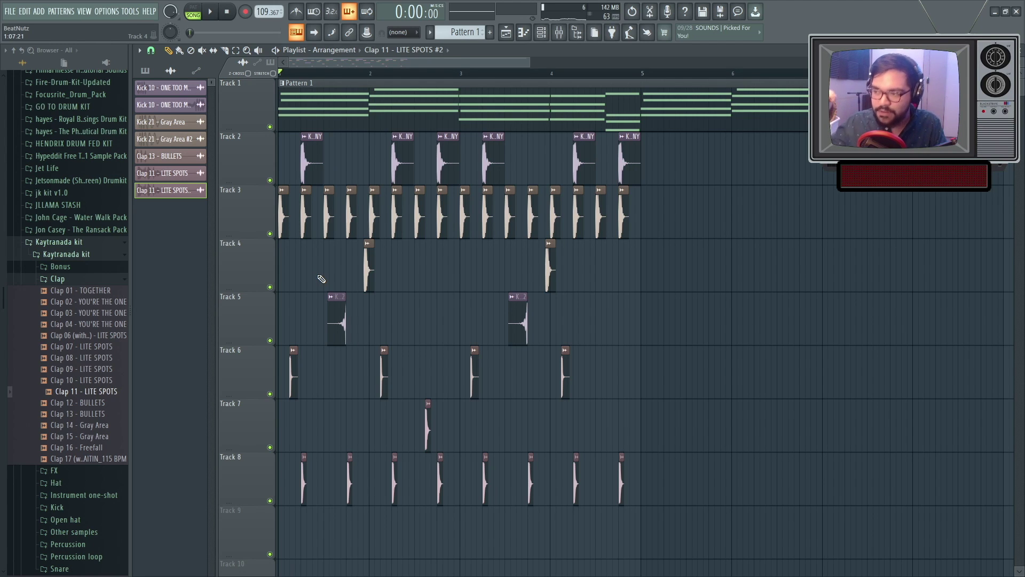
scroll(260, 176, "up", 4, "ctrl")
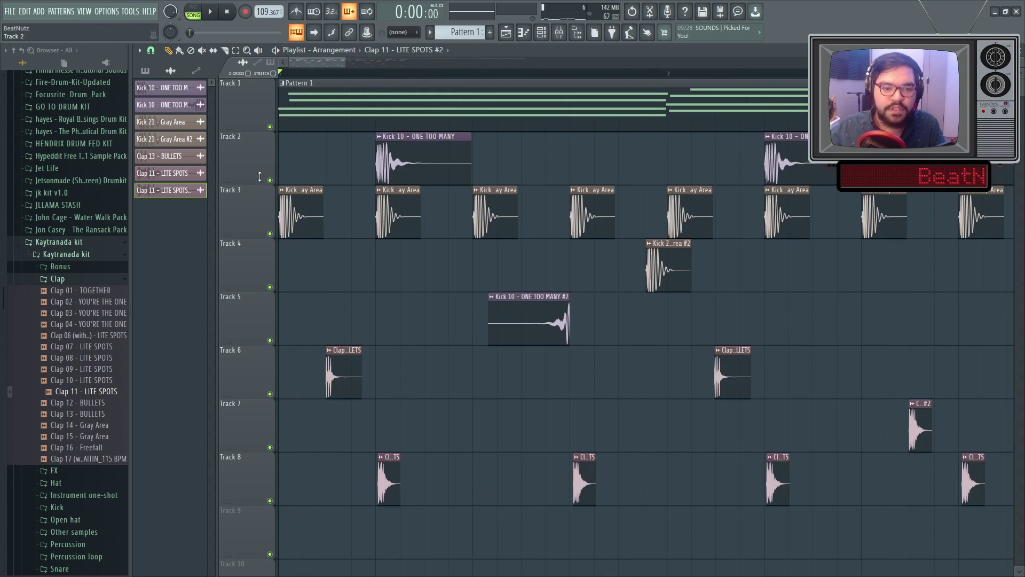
left_click(270, 233, "ctrl")
key("space")
key("space")
double_click(284, 229)
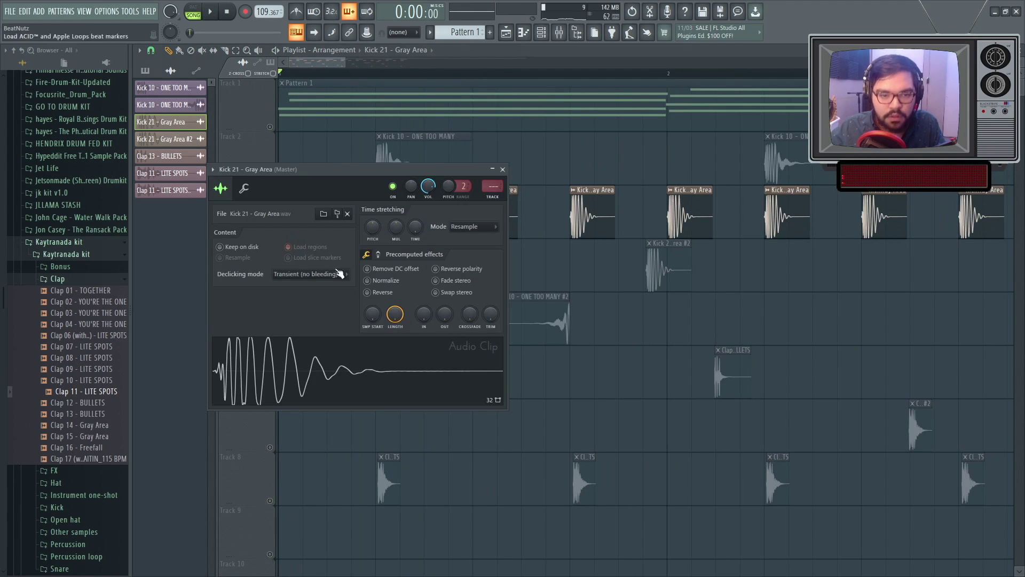
left_click_drag(395, 314, 395, 336)
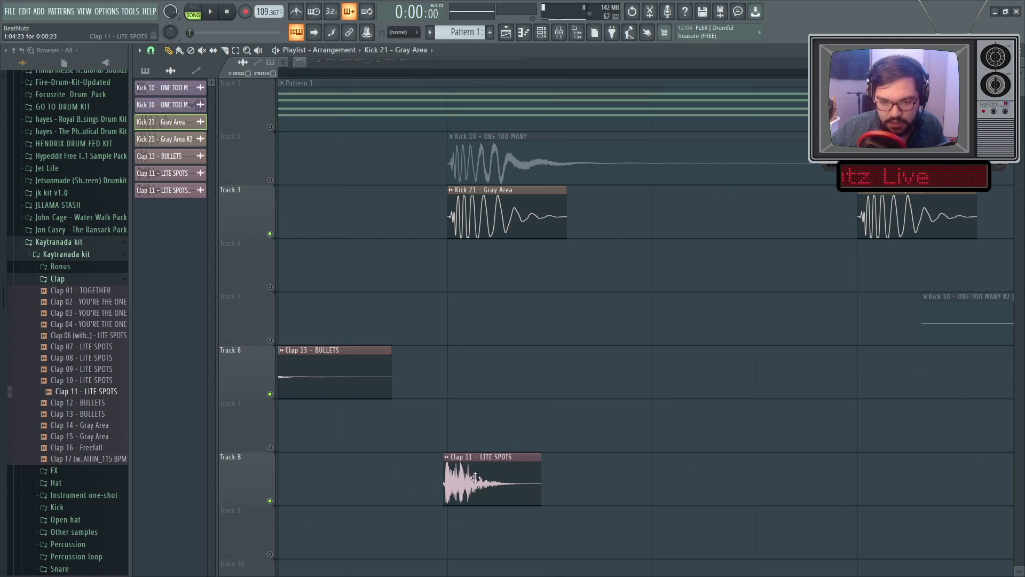
Line up the first Clap 11 - LITE SPOTS clip on Track 8 with the second kick of bar 1 and play it.
scroll(431, 427, "down", 2)
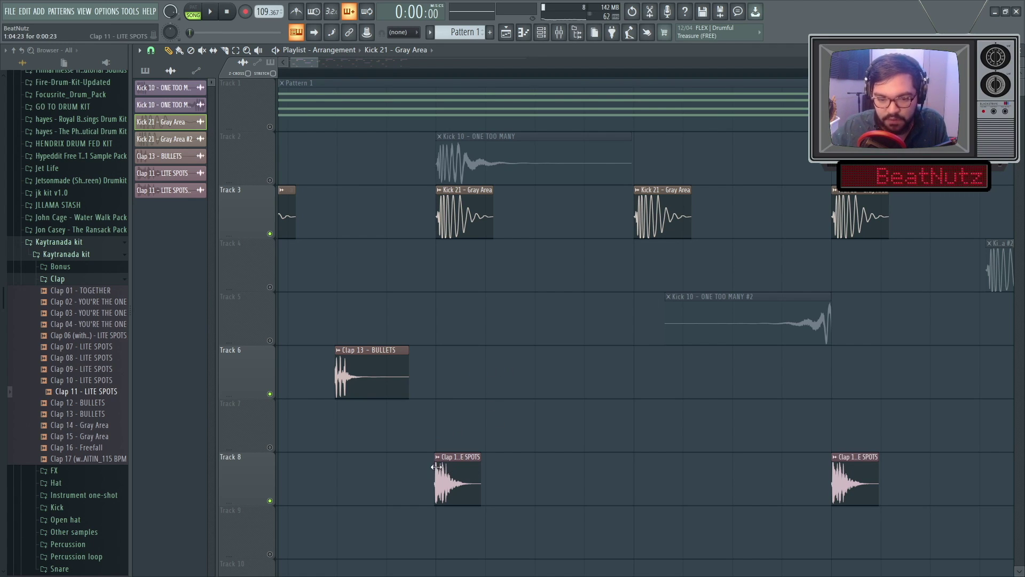
scroll(437, 468, "up", 2)
left_click(463, 492)
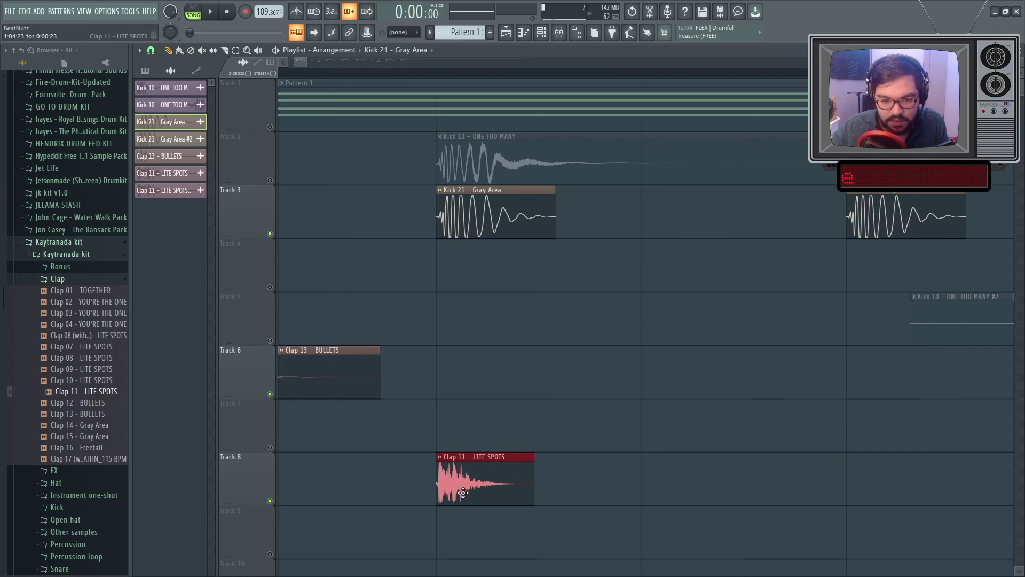
scroll(470, 490, "down", 2)
key("space")
scroll(575, 472, "down", 2)
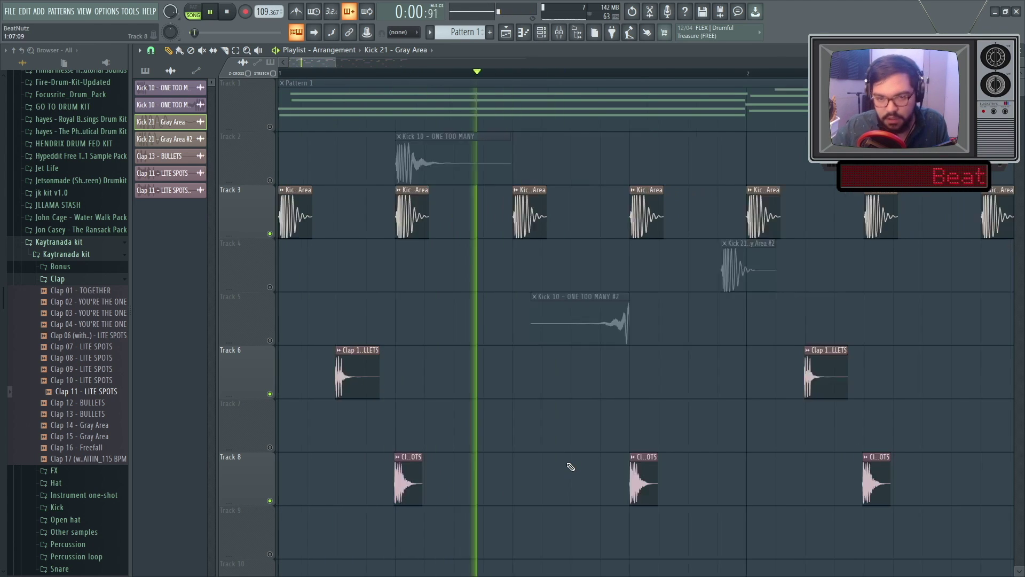
Compare the timing of the remaining Track 8 claps with the Track 3 kicks during playback, up to the end of bar 2.
scroll(568, 470, "up", 4)
scroll(522, 488, "down", 2)
scroll(654, 479, "up", 4)
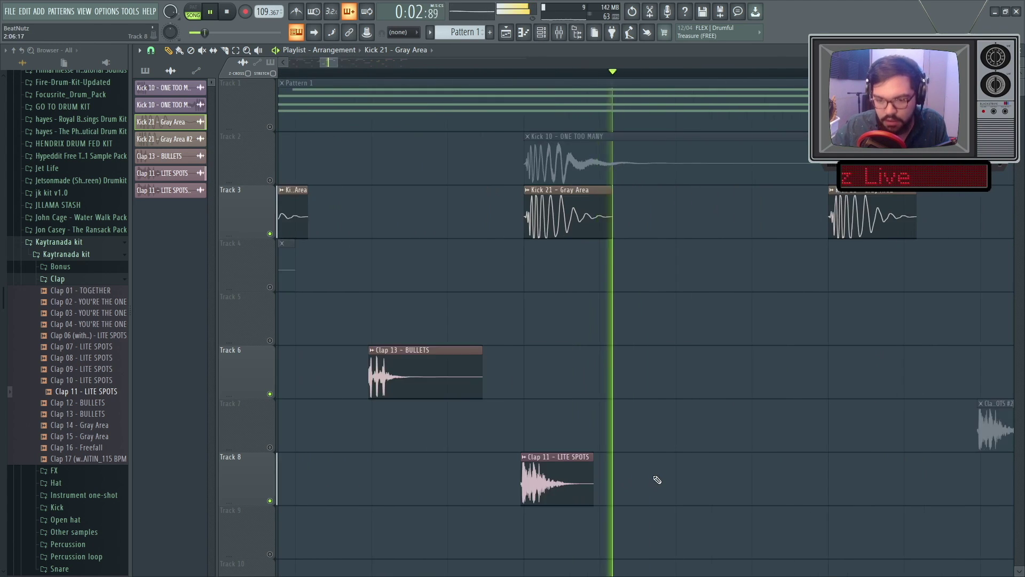
scroll(630, 474, "down", 6)
key("space")
scroll(662, 483, "up", 5)
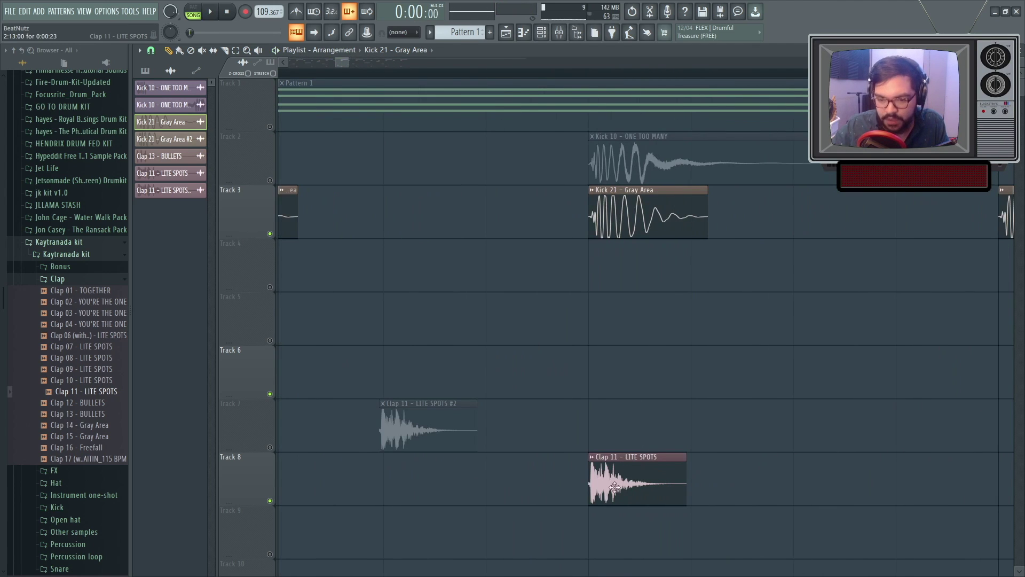
Shift the Clap 11 - LITE SPOTS clip on the last beat of bar 2 on Track 8 slightly ahead of its Track 3 kick.
left_click(593, 484)
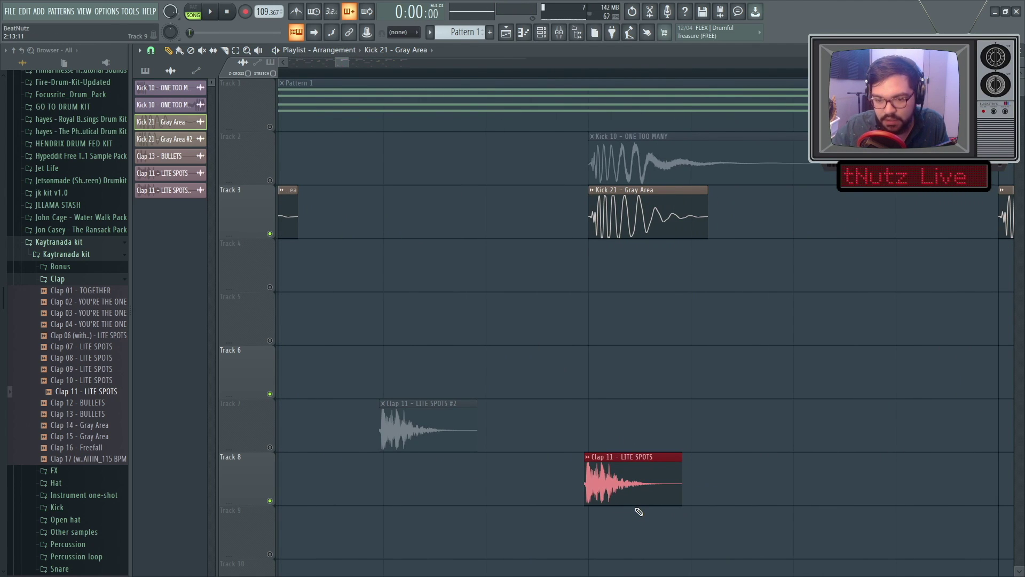
key("ctrl+z")
key("ctrl+z")
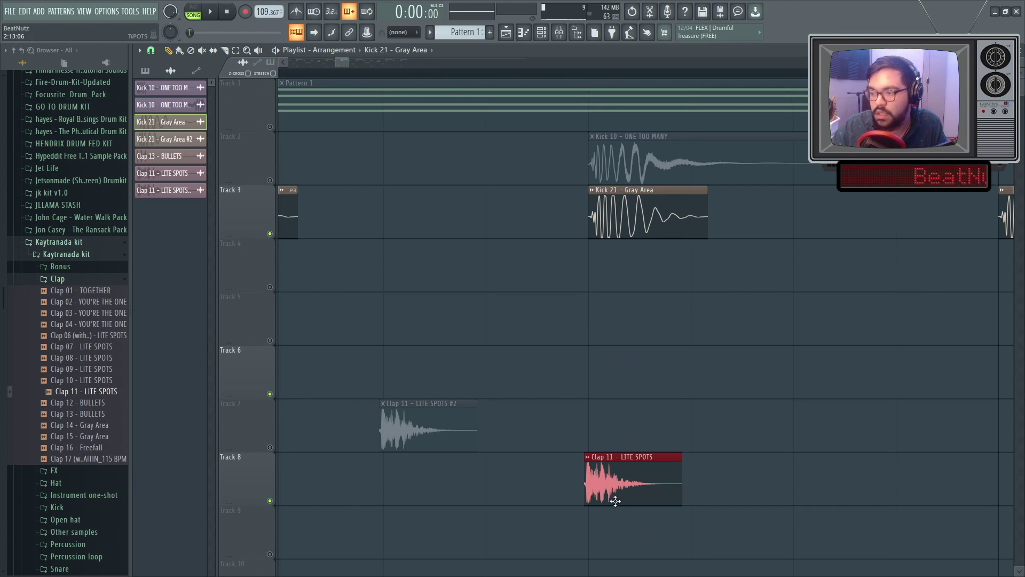
scroll(556, 333, "down", 4)
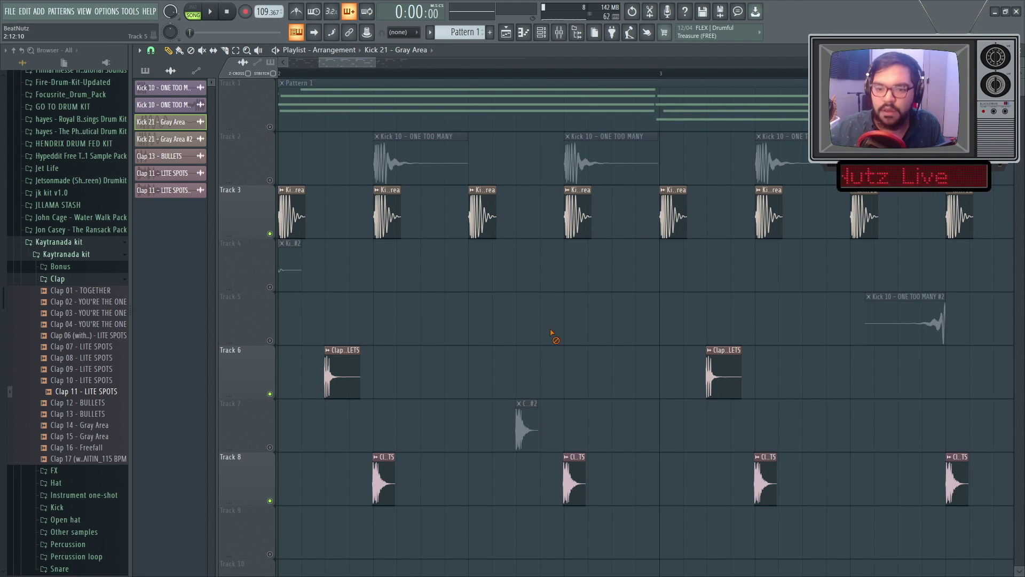
Review the clap placement across the arrangement and play it with all tracks enabled up to bar 8.
scroll(552, 333, "down", 4)
scroll(374, 273, "up", 6)
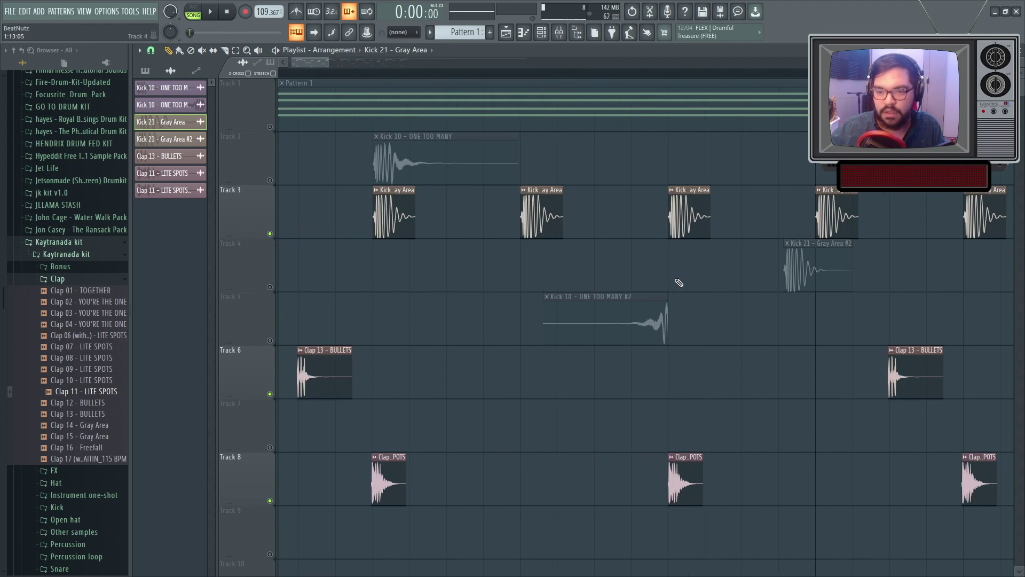
scroll(674, 285, "down", 5)
key("space")
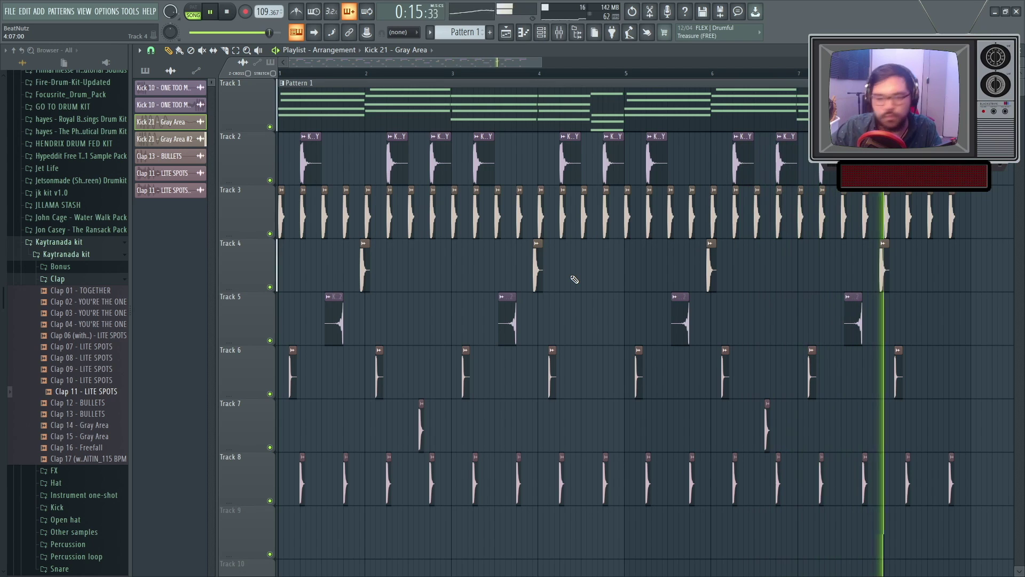
key("space")
scroll(574, 279, "down", 2)
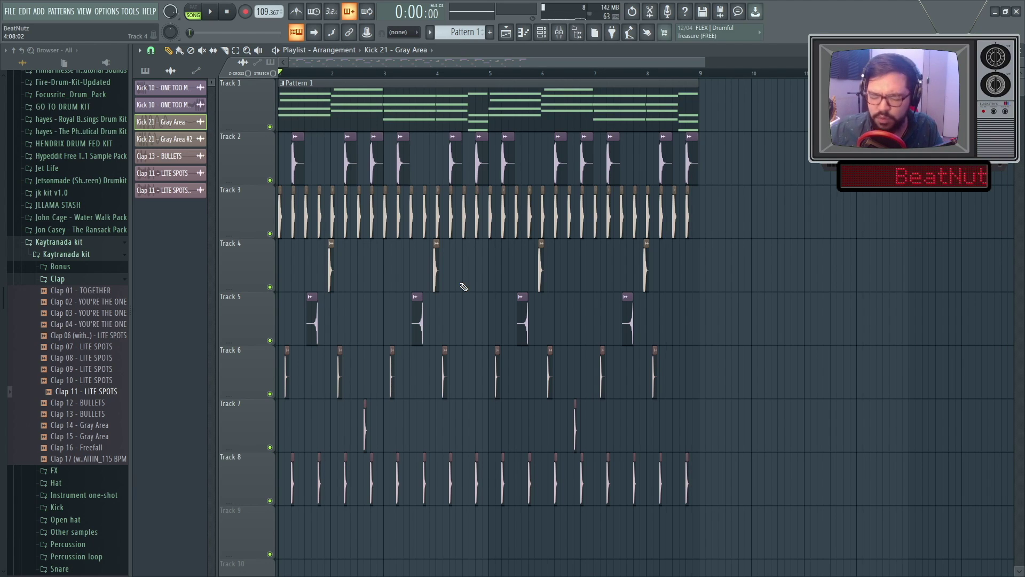
Look through the Kaytranada kit's Bonus and FX folders and open its Hat folder.
left_click(63, 279)
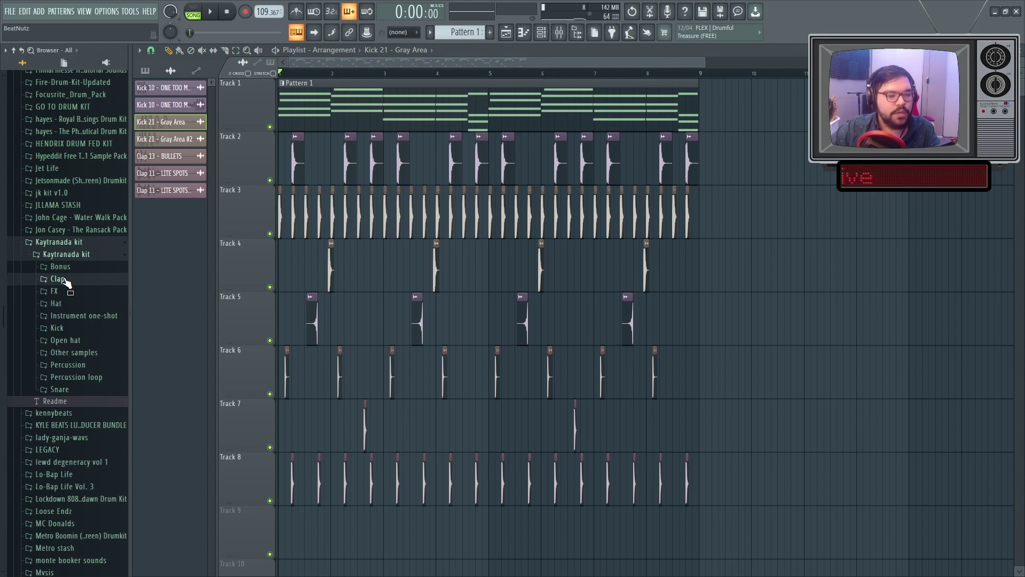
left_click(63, 269)
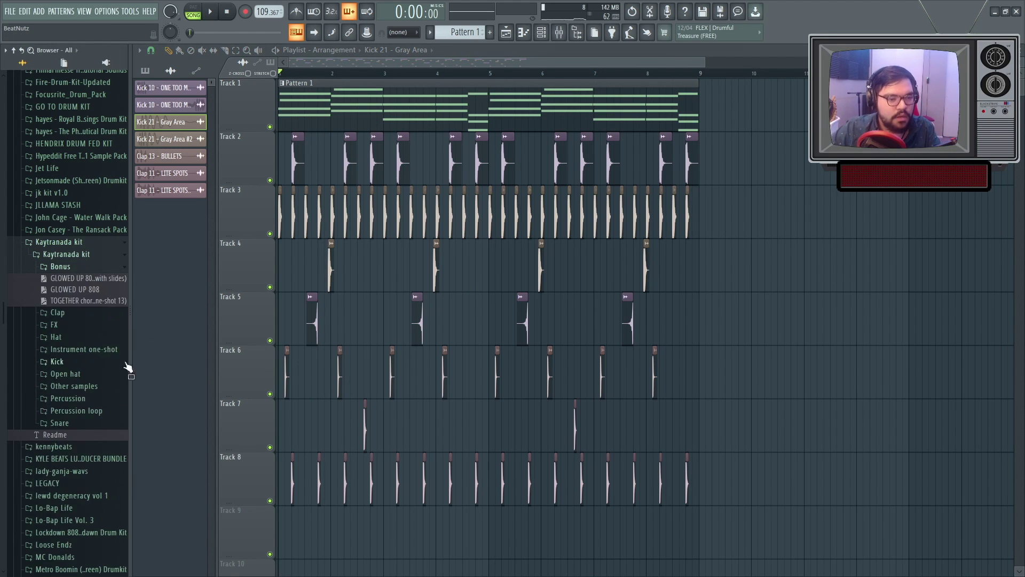
left_click(60, 267)
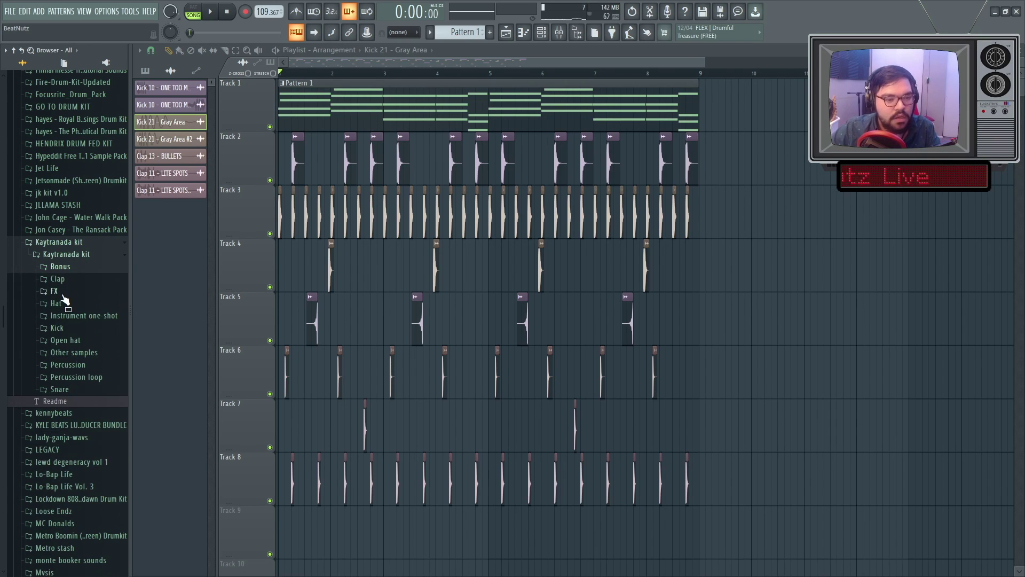
left_click(61, 293)
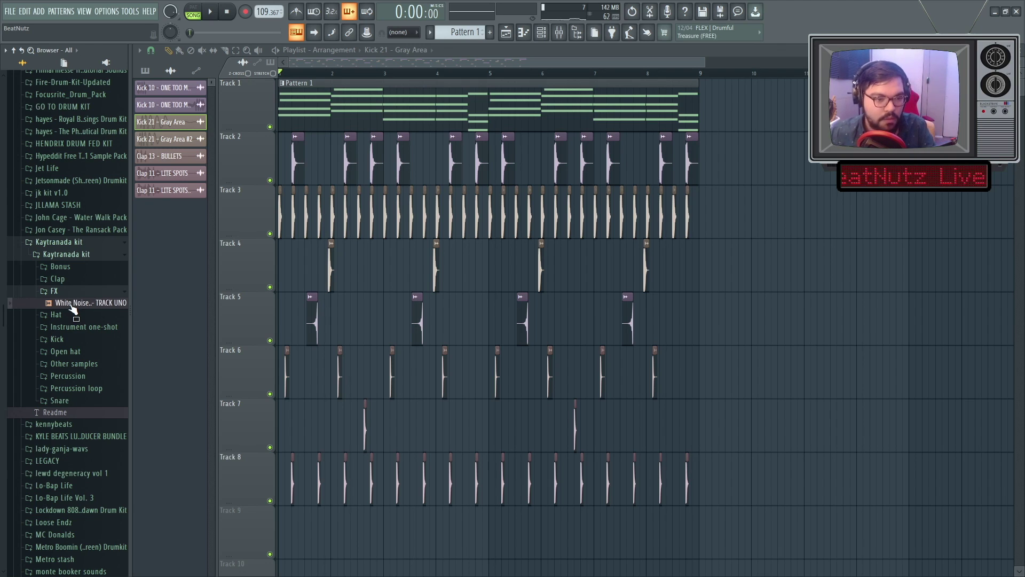
left_click(69, 315)
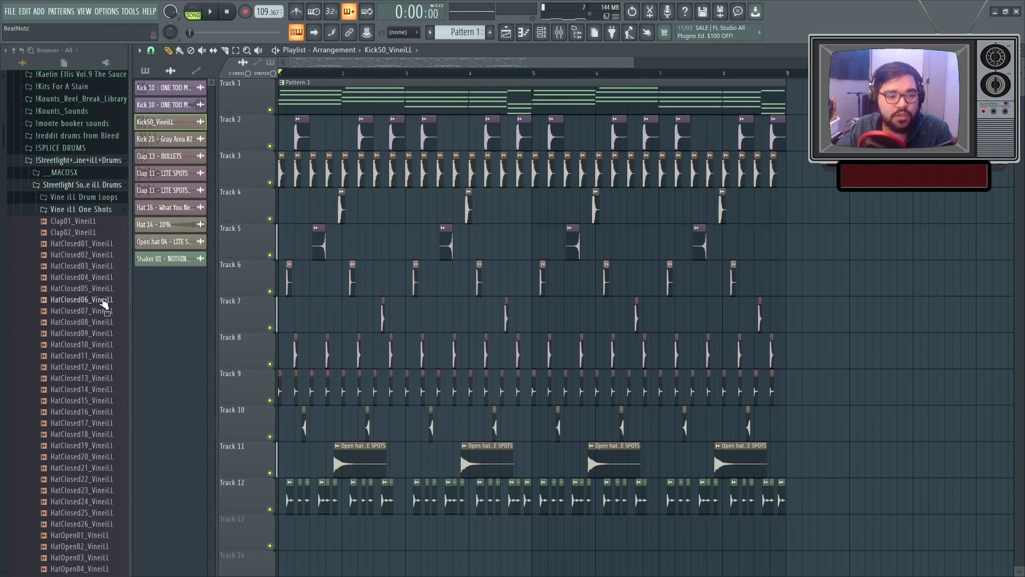
Find hihat loop (10) among the live hihat loops of the Isaiah Rashad x Mick Jenkins kit and place it on Track 13.
left_click(89, 521)
left_click(83, 496)
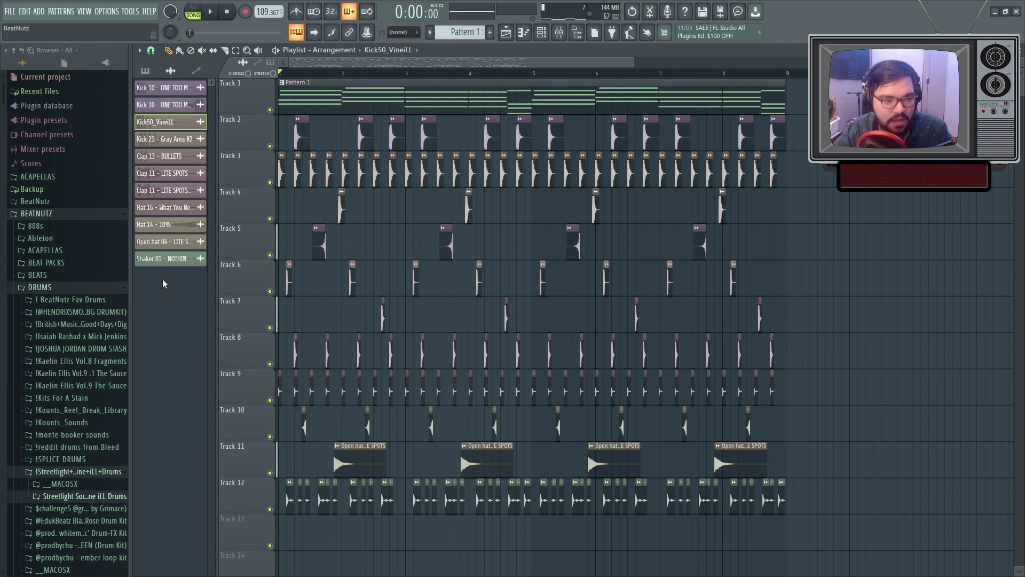
left_click(107, 336)
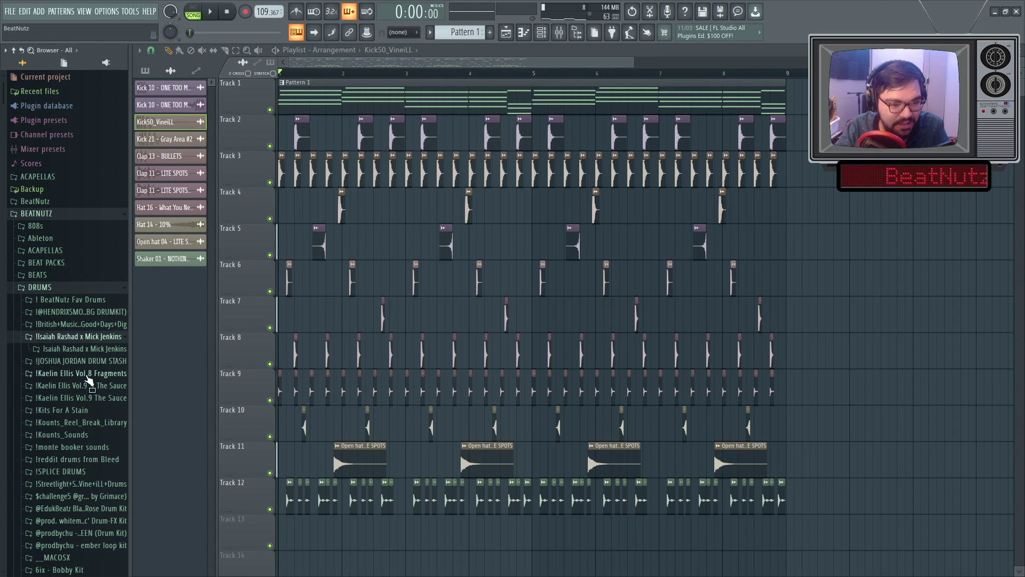
left_click(85, 348)
left_click(88, 424)
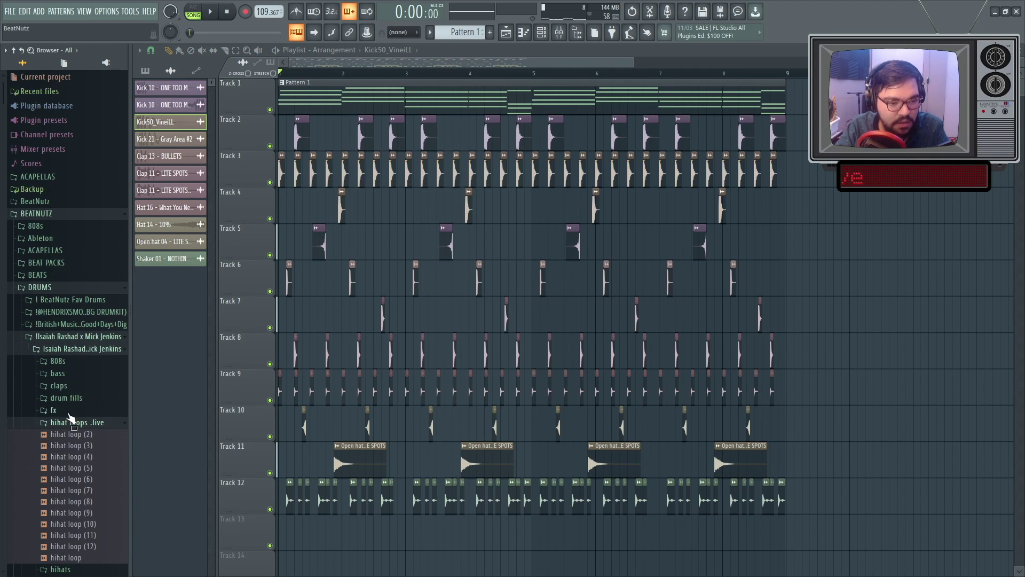
left_click_drag(89, 438, 299, 536)
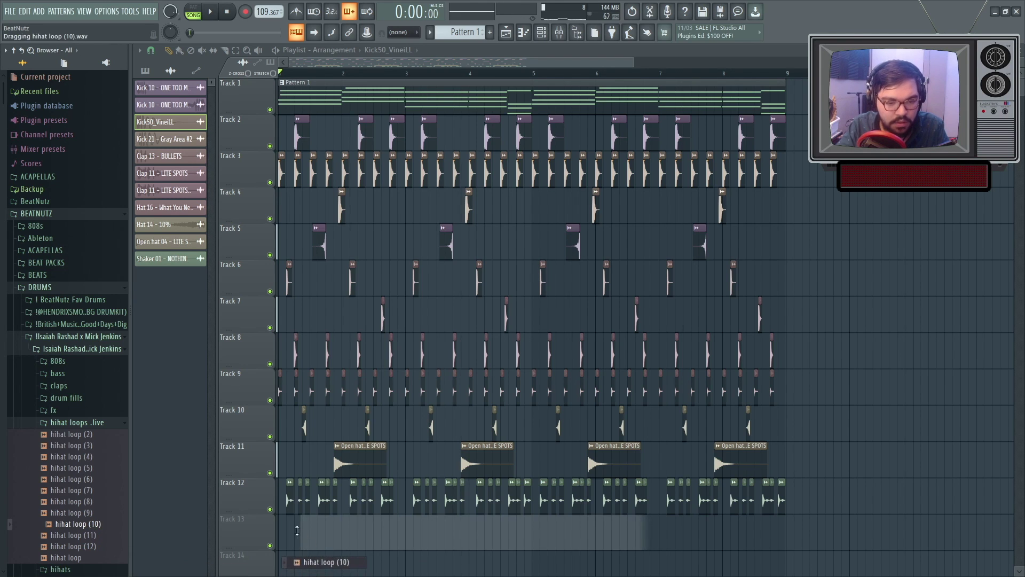
Solo Track 13, move the hihat loop (10) clip to the start of bar 1 and play it.
scroll(298, 536, "up", 2)
left_click(270, 545, "ctrl")
scroll(298, 538, "up", 3)
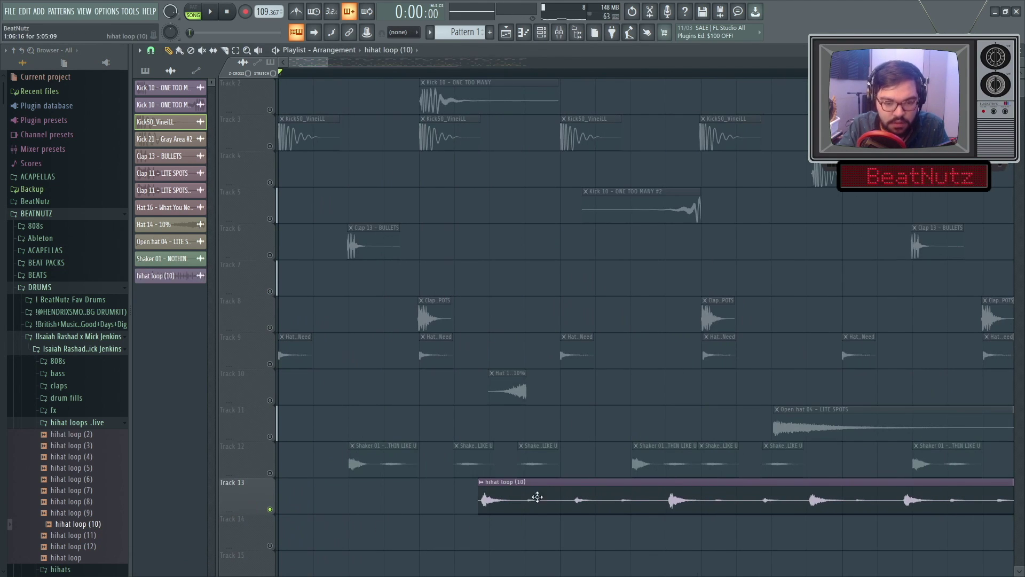
left_click_drag(476, 502, 280, 502)
key("space")
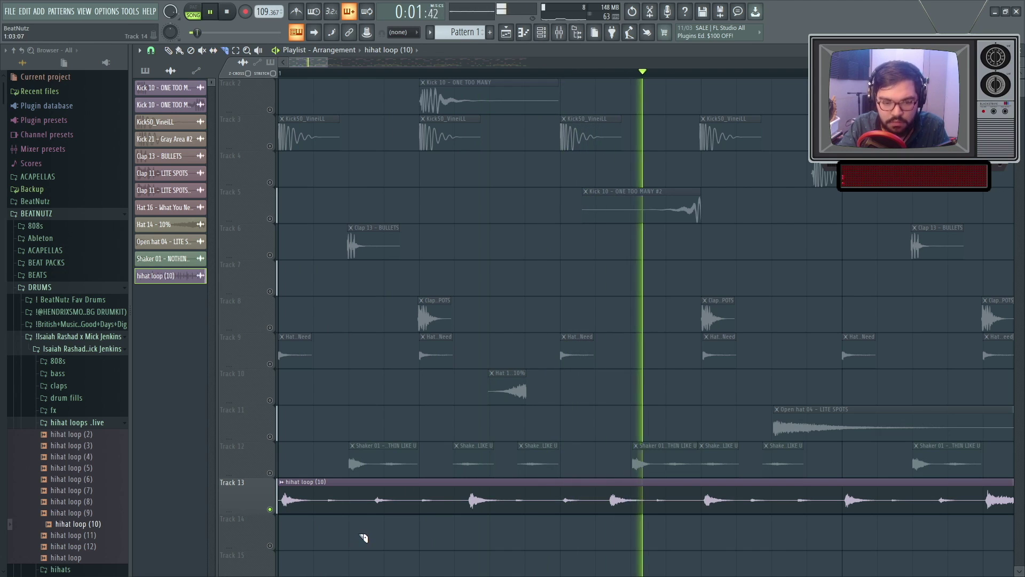
scroll(361, 540, "up", 2)
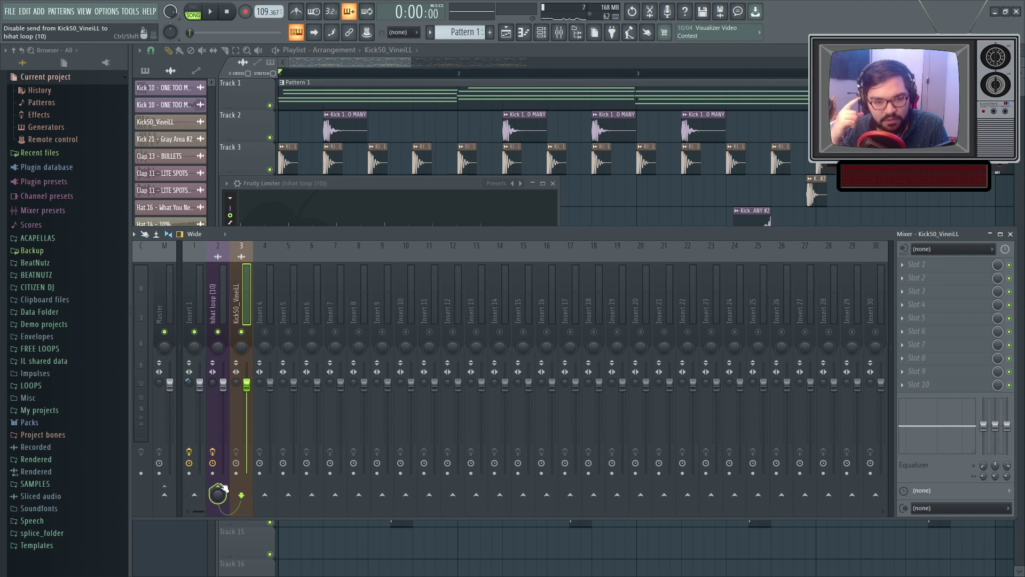
Open the Fruity Limiter on the hihat loop (10) mixer insert and play the beat to watch the sidechain signal from the kick.
key("space")
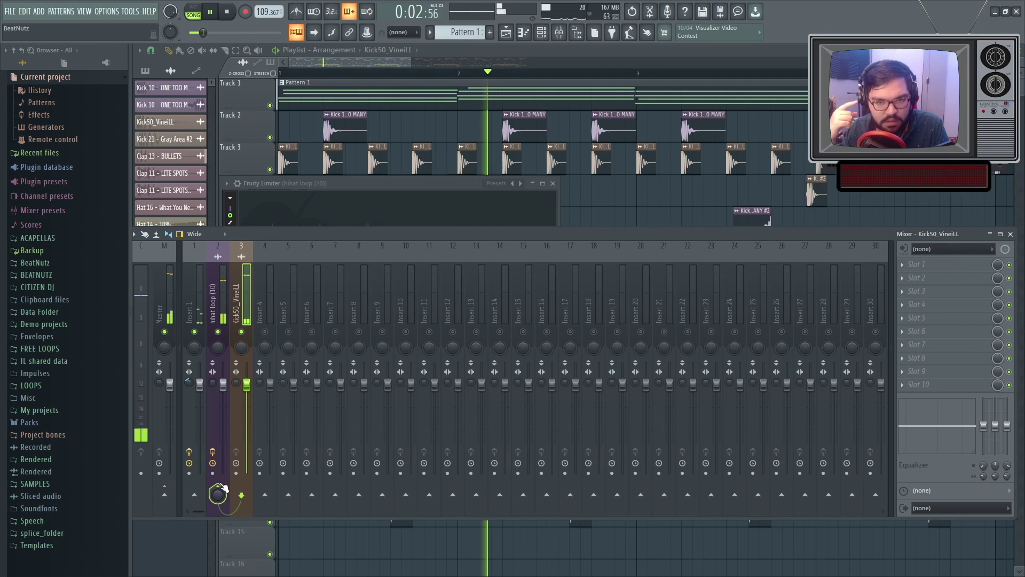
key("space")
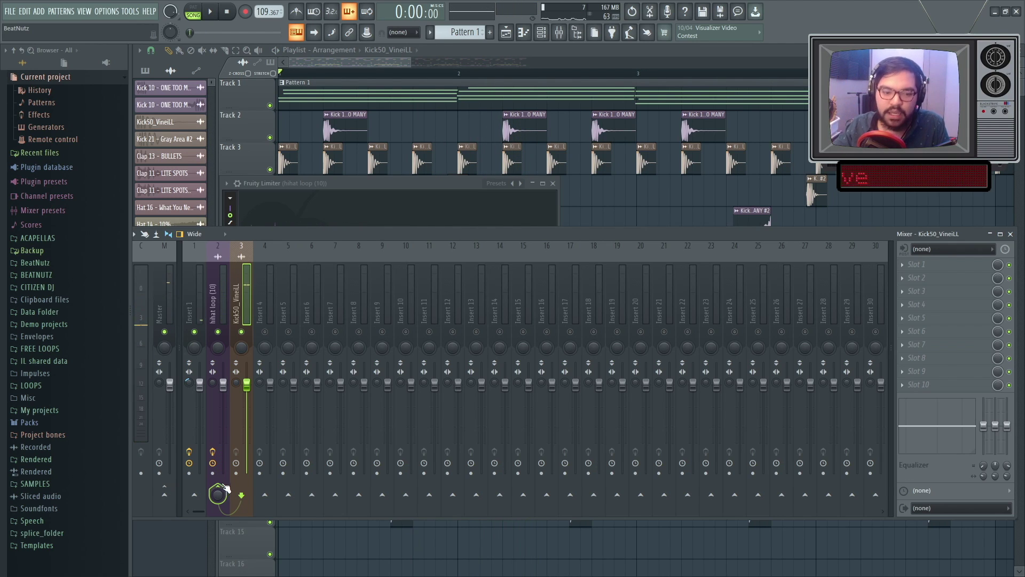
left_click(224, 327)
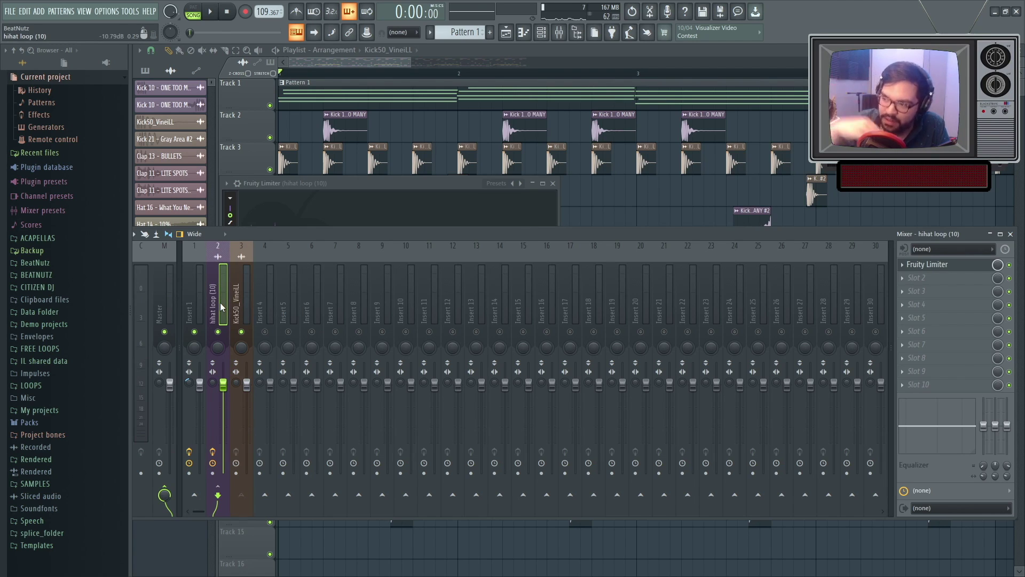
left_click(927, 266)
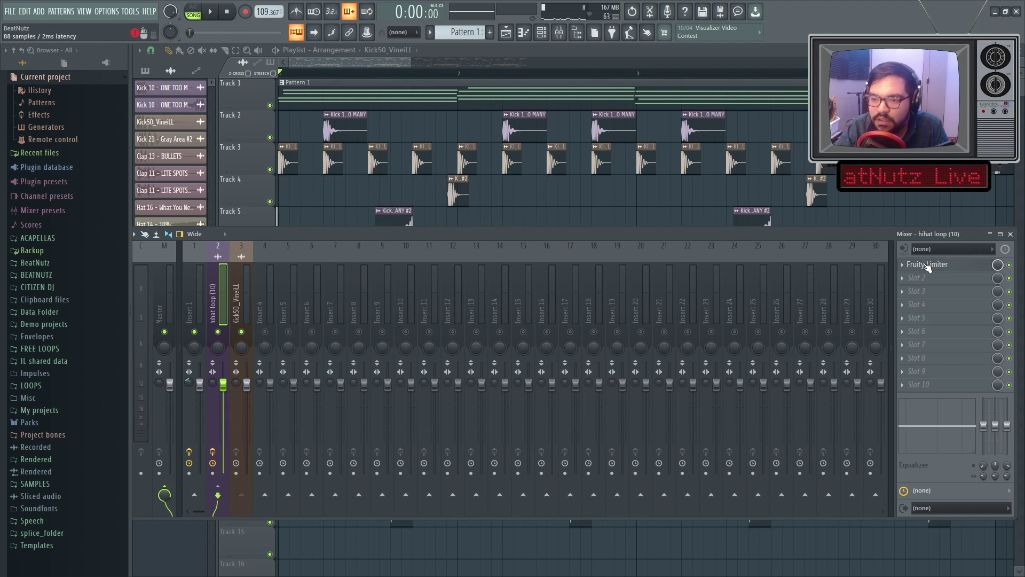
left_click(927, 265)
key("space")
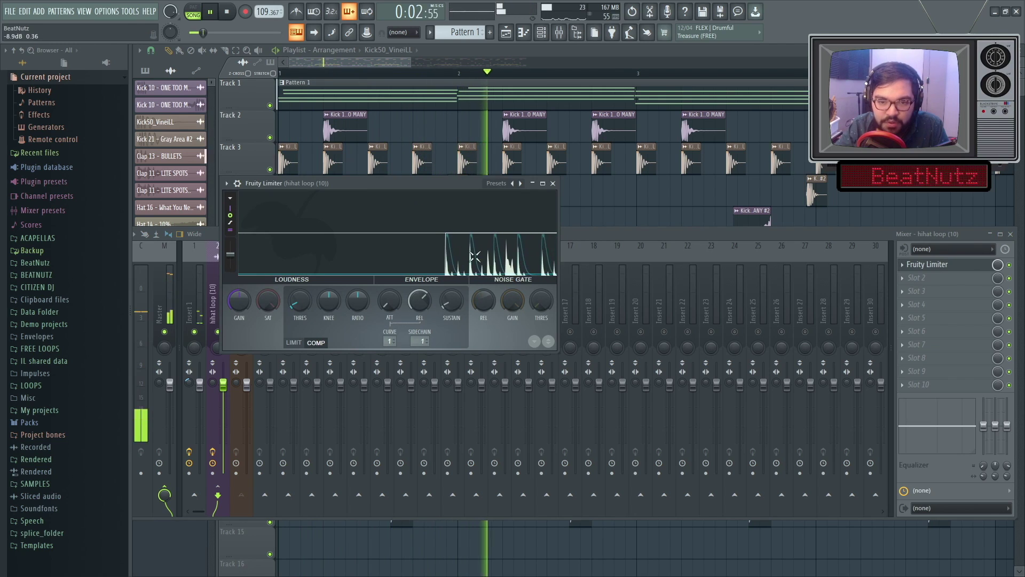
key("space")
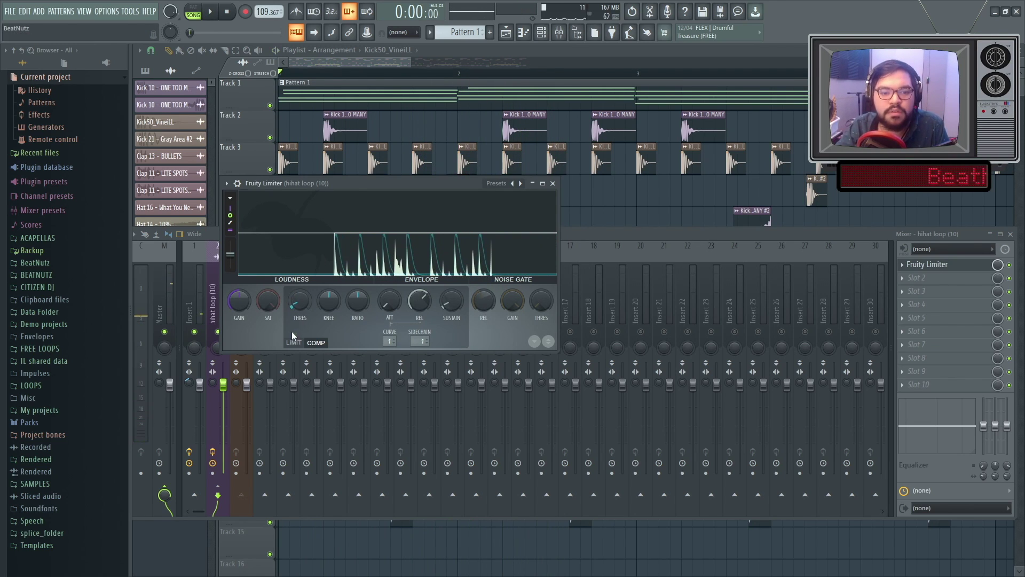
Raise the Fruity Limiter's compressor knee and set its ratio to 12.1:1 while checking the sidechain ducking in playback.
left_click_drag(328, 302, 350, 280)
key("space")
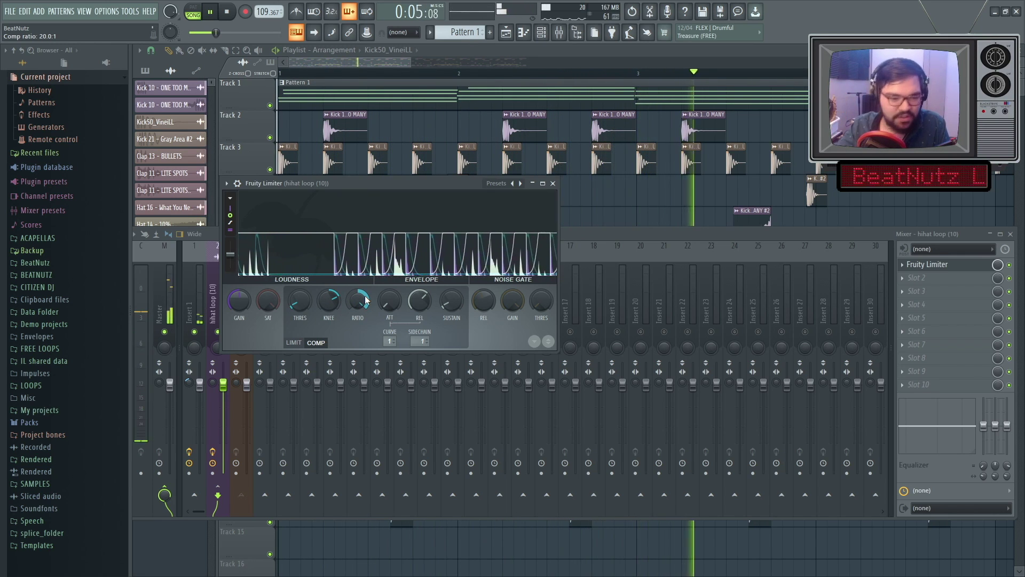
key("space")
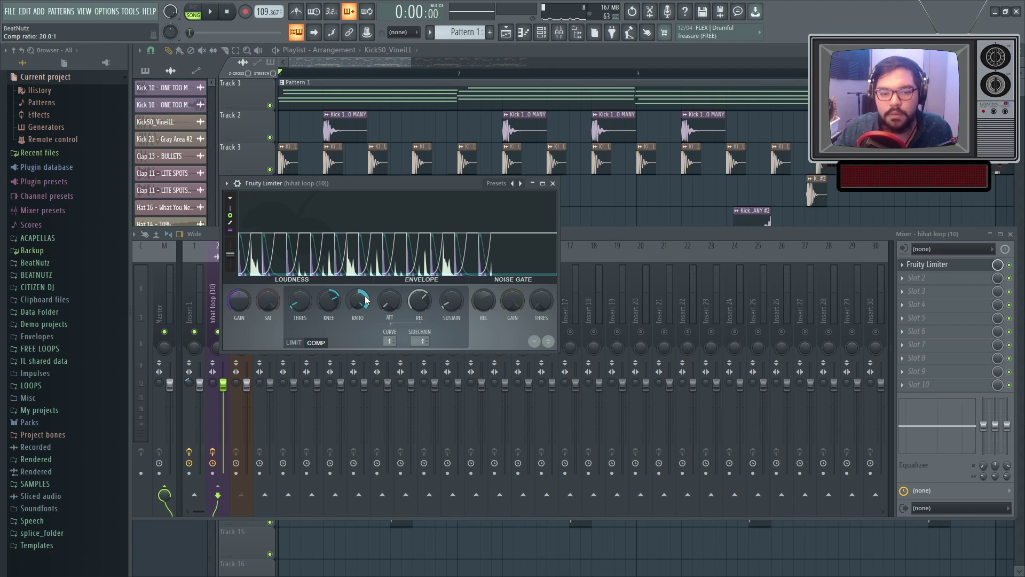
left_click_drag(367, 301, 367, 307)
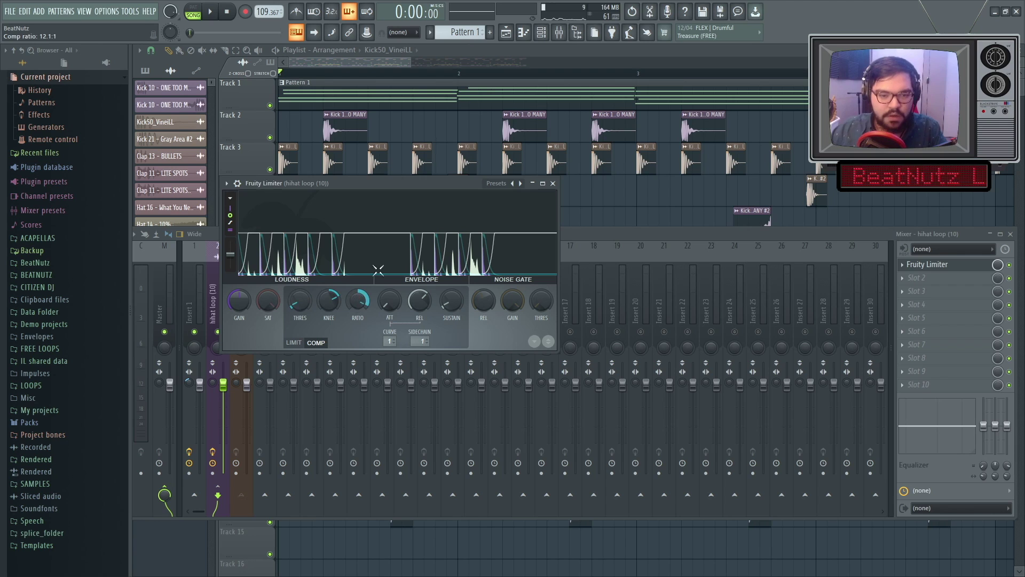
Play the full eight-bar arrangement with all fourteen tracks to check the finished drums.
scroll(803, 332, "down", 2)
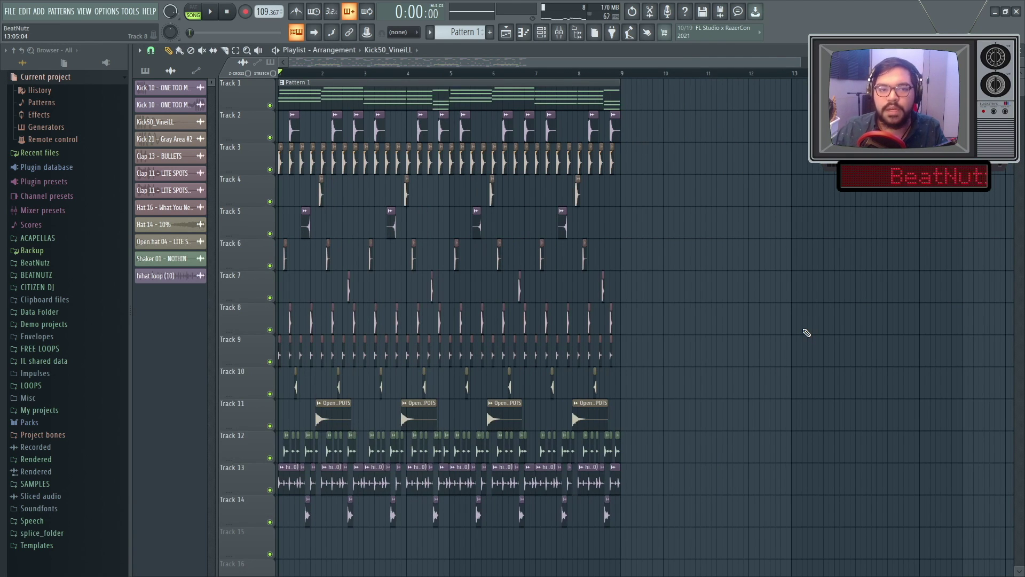
key("space")
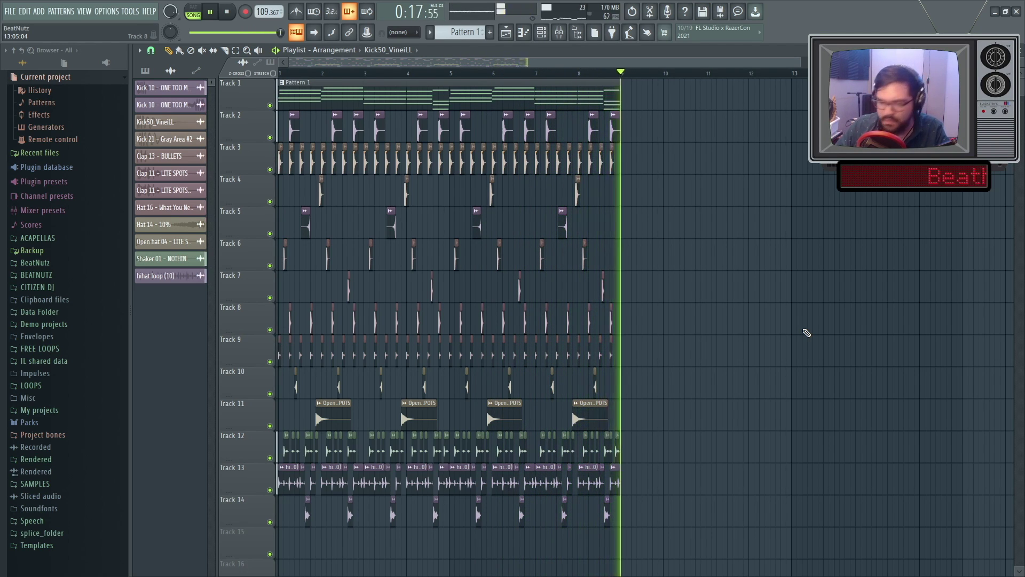
key("space")
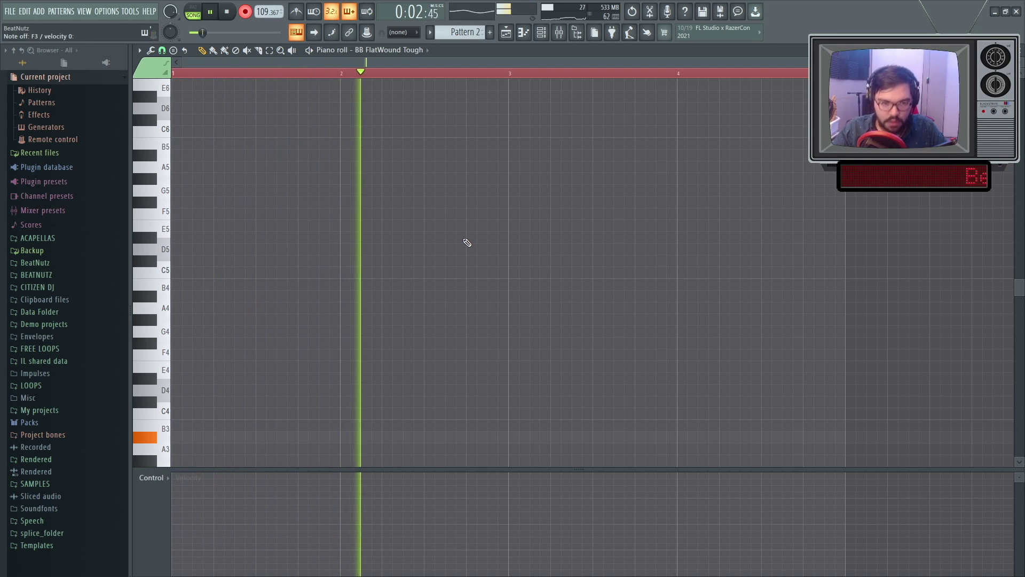
Record a bassline in Pattern 2 with the BB FlatWound Tough instrument over the beat.
scroll(467, 240, "down", 3)
scroll(468, 236, "down", 2)
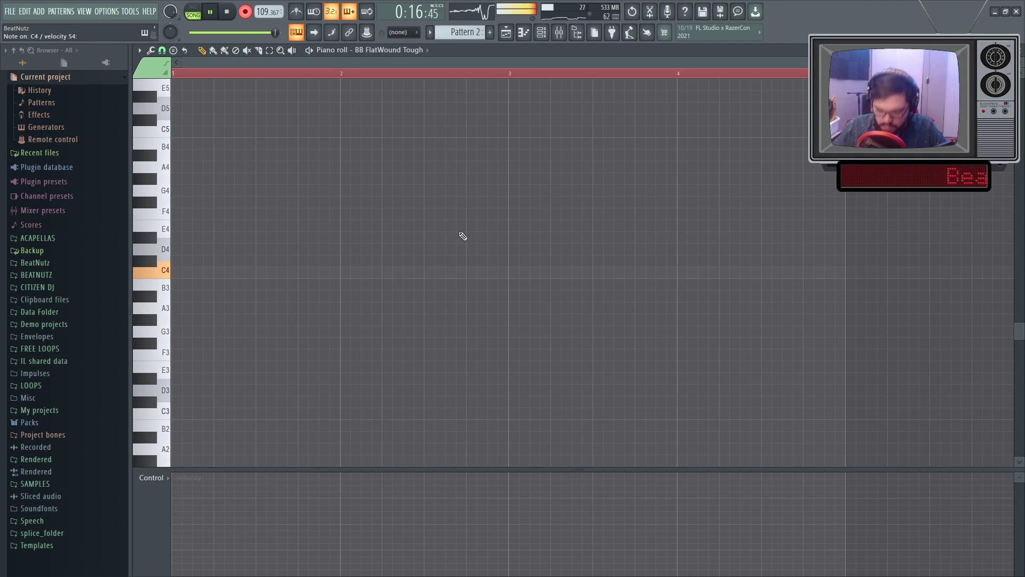
key("space")
Check Pattern 1's chord notes, reopen the BB FlatWound Tough bassline in Pattern 2 and play its opening F3 and A#3 notes.
key("KP_Subtract")
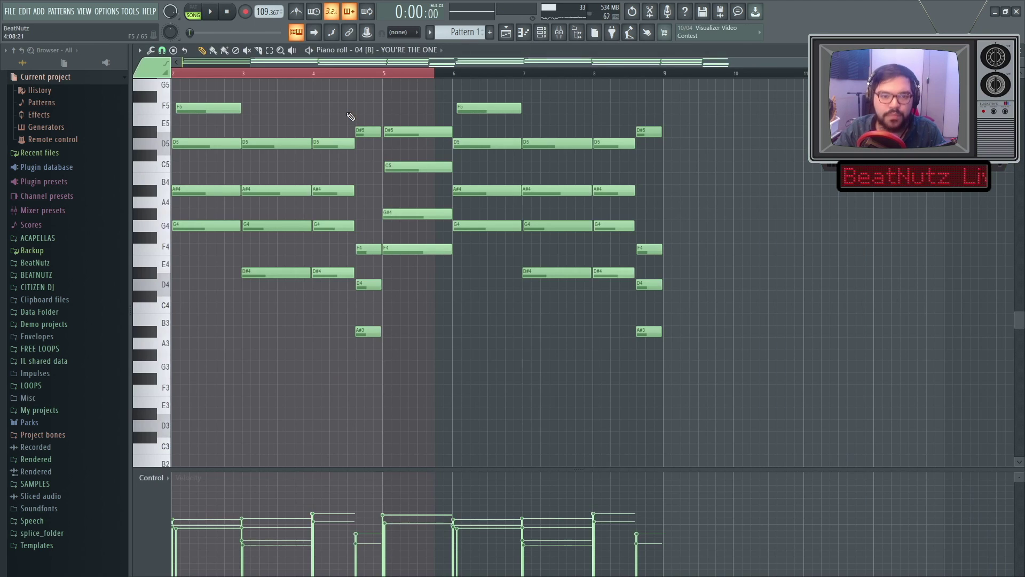
left_click(506, 32)
double_click(413, 100)
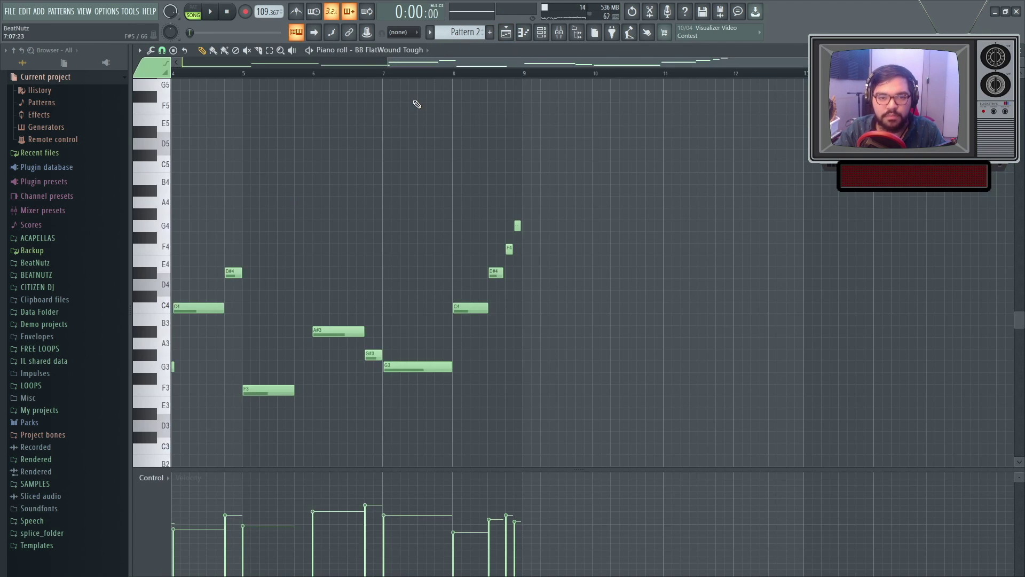
scroll(171, 102, "up", 4, "ctrl")
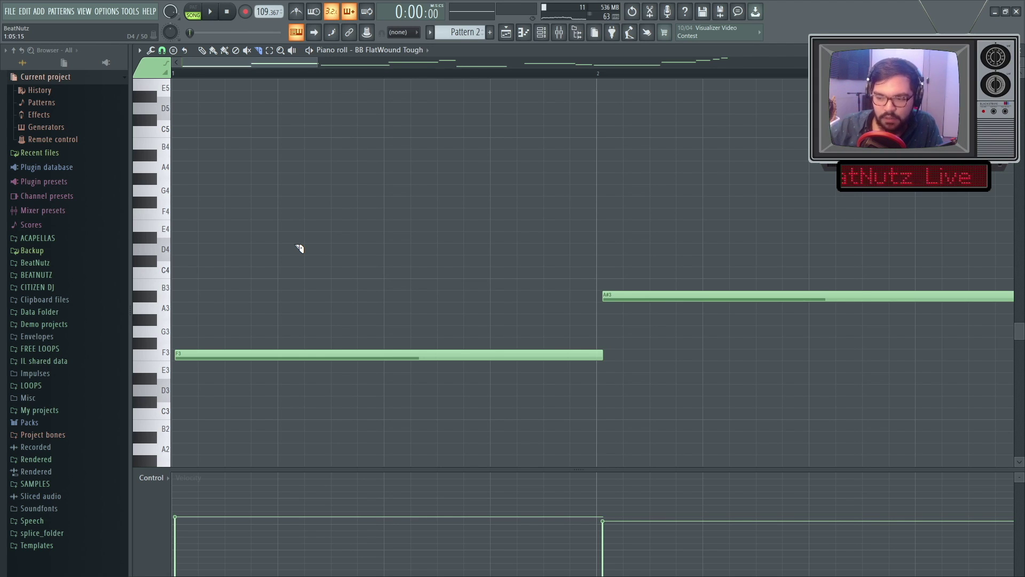
key("space")
key("space")
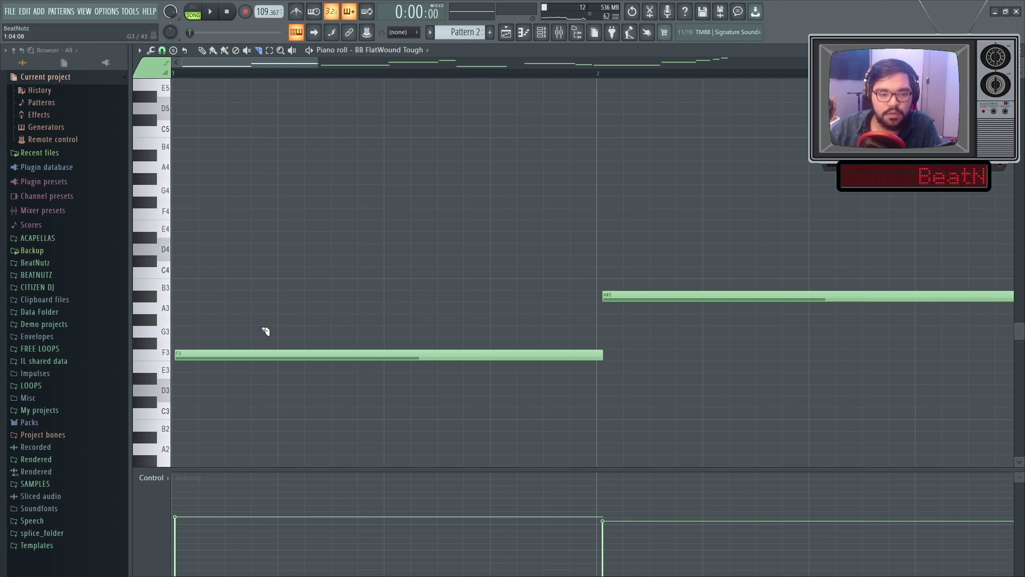
Split the opening F3 bass note at beat 2, shorten its first part to leave a gap, and play it back.
left_click(279, 355)
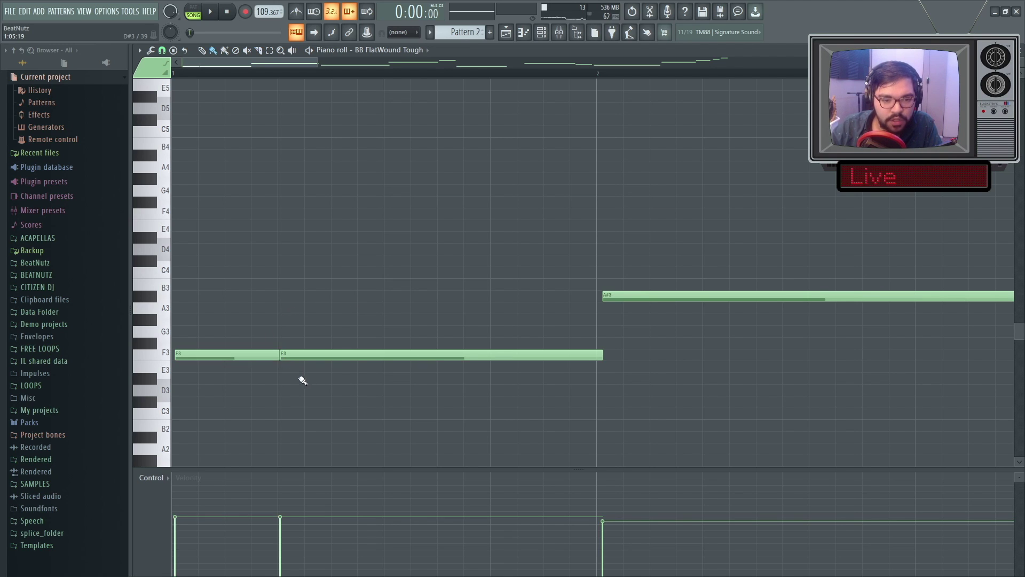
key("space")
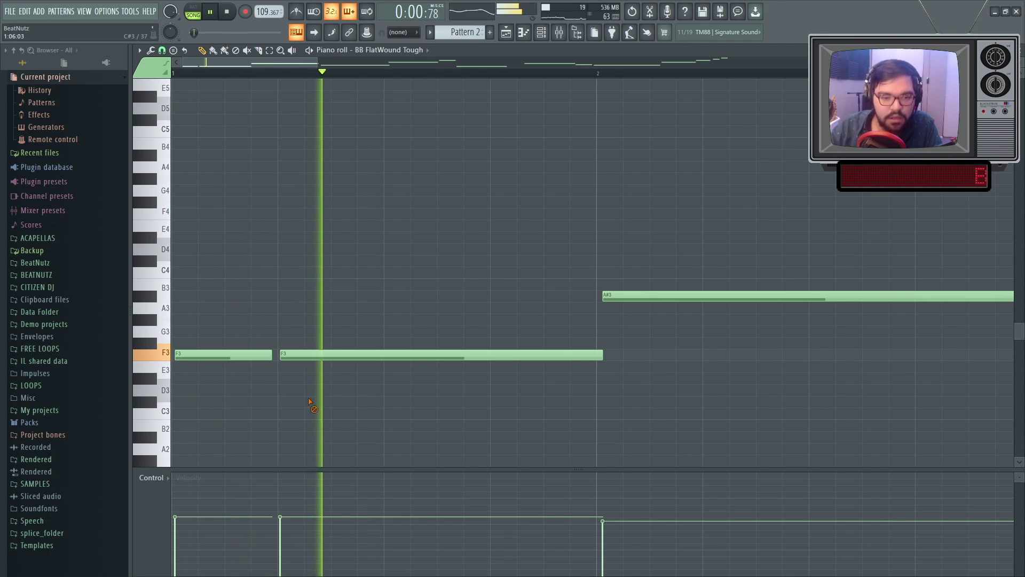
key("space")
left_click_drag(322, 356, 332, 357)
key("space")
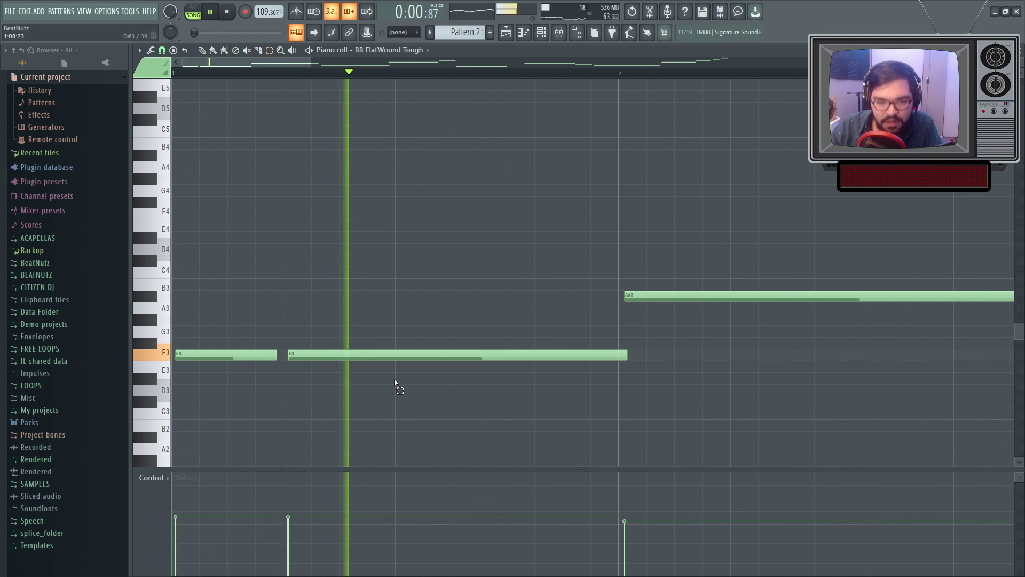
key("space")
key("c")
key("space")
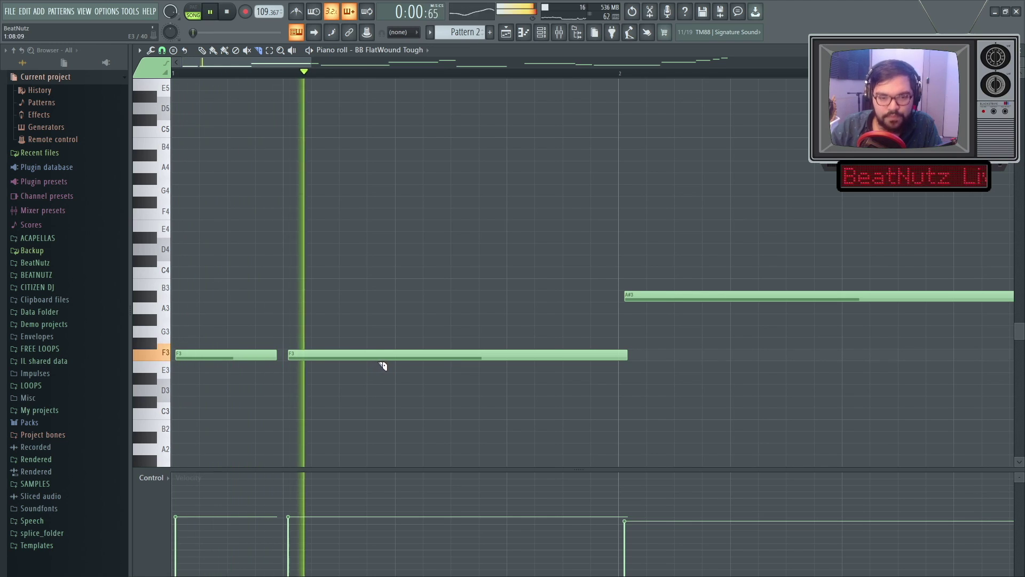
Split the remaining long F3 note at beat 3, shorten its front part to leave a gap, and play it back.
key("space")
left_click(400, 362)
key("p")
left_click_drag(399, 355, 385, 354)
key("c")
key("space")
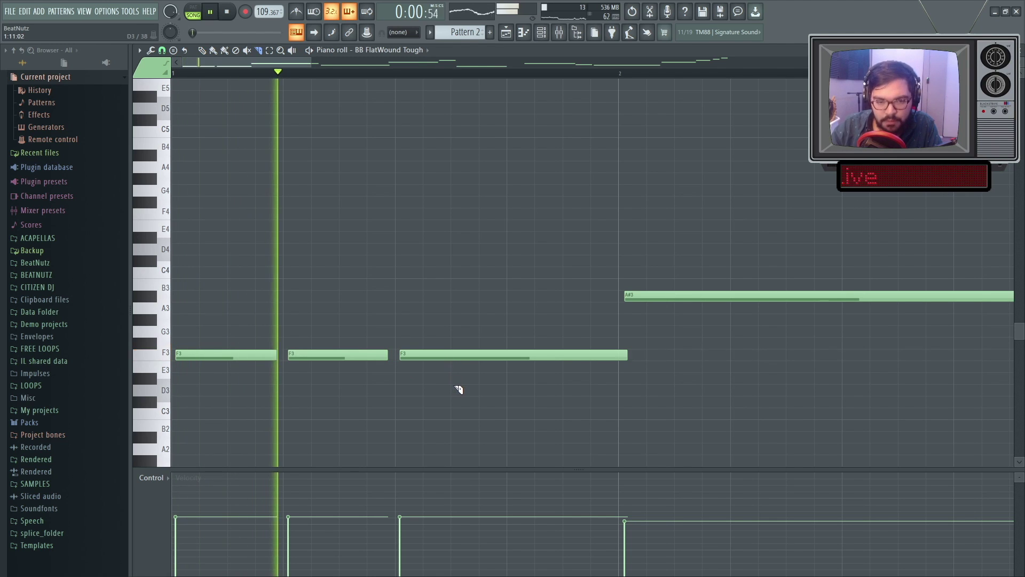
key("space")
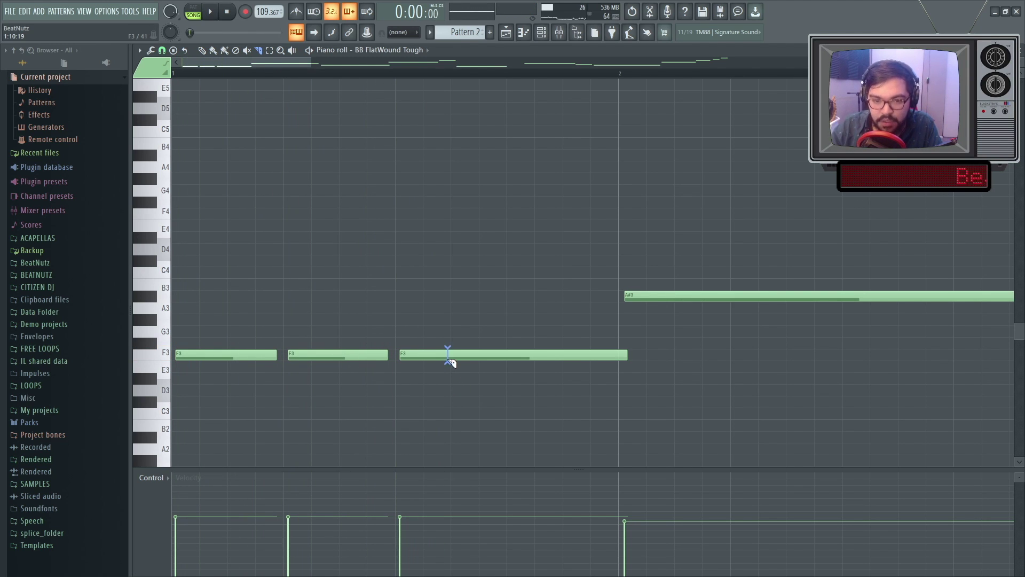
Split the beat 3 F3 note after an eighth note, trim the front part and raise the rest one octave to F4.
left_click(453, 361)
key("b")
scroll(453, 363, "up", 1)
left_click_drag(450, 391, 443, 391)
left_click(496, 394, "ctrl")
key("ctrl+Up")
key("space")
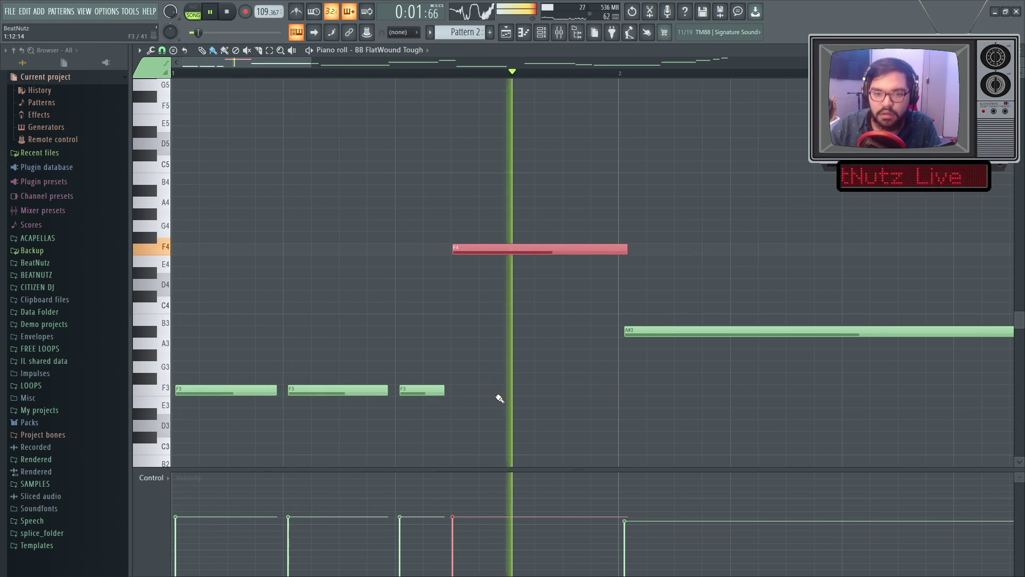
key("space")
Shorten the F4 note so it ends before bar 2 and raise the short F3 note preceding it to A#3.
left_click(591, 270, "ctrl")
key("p")
left_click_drag(625, 249, 602, 248)
key("space")
key("space")
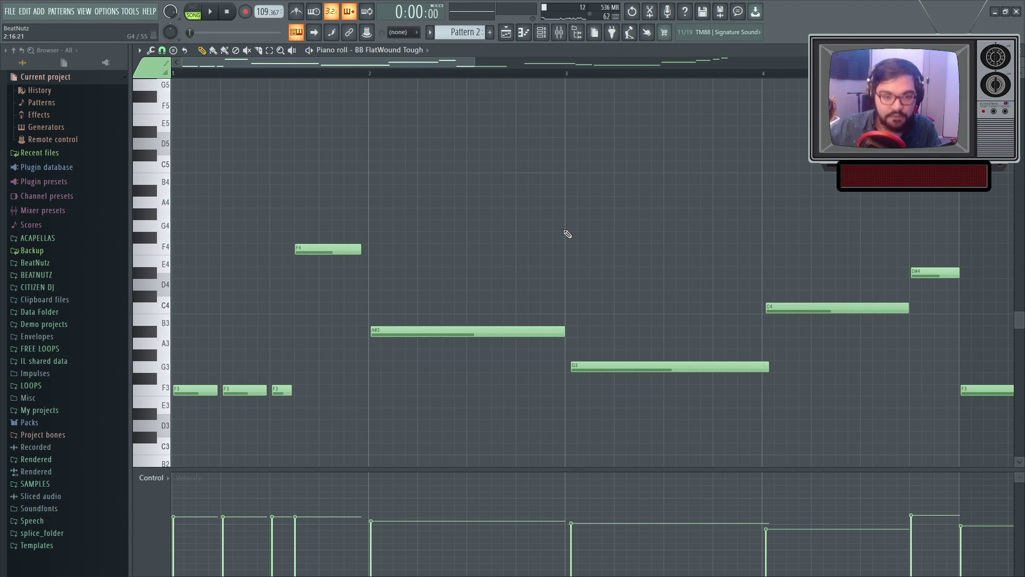
scroll(436, 307, "up", 4)
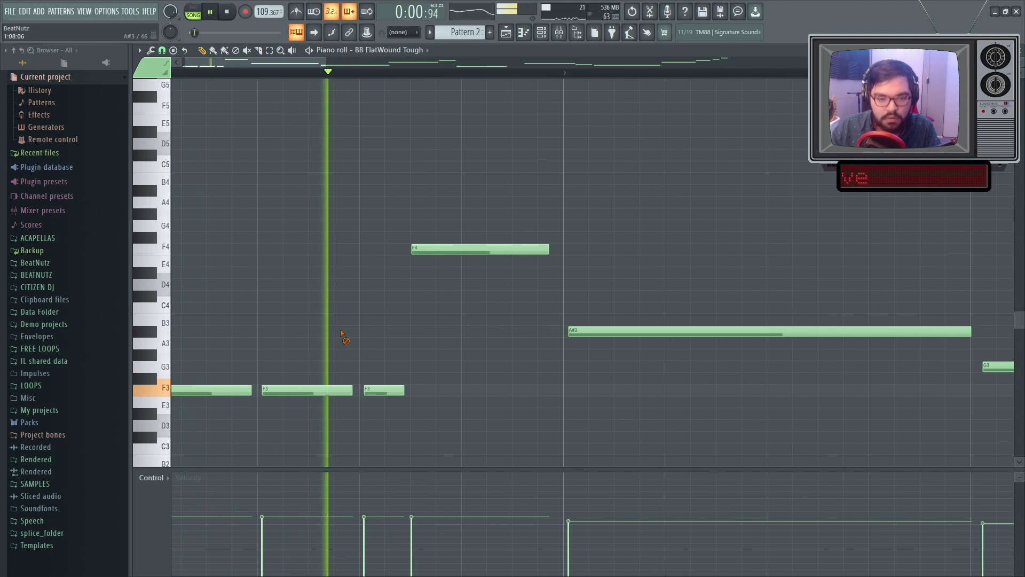
left_click_drag(385, 389, 382, 332)
key("space")
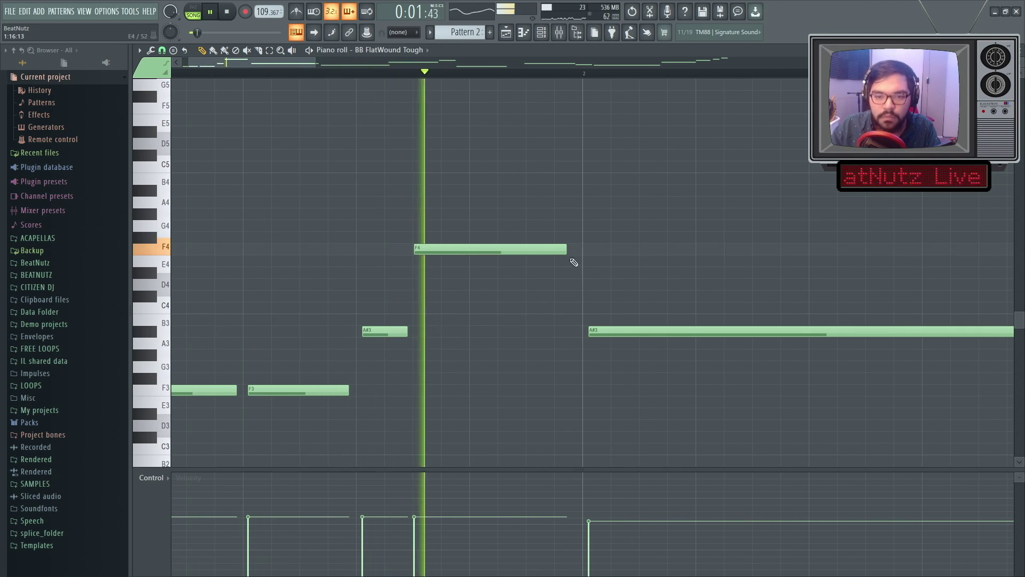
Shape the end of bar 1 into a descending run of short G4, F4 and D#4 notes and play it back.
left_click_drag(565, 248, 466, 249)
left_click_drag(534, 284, 534, 272)
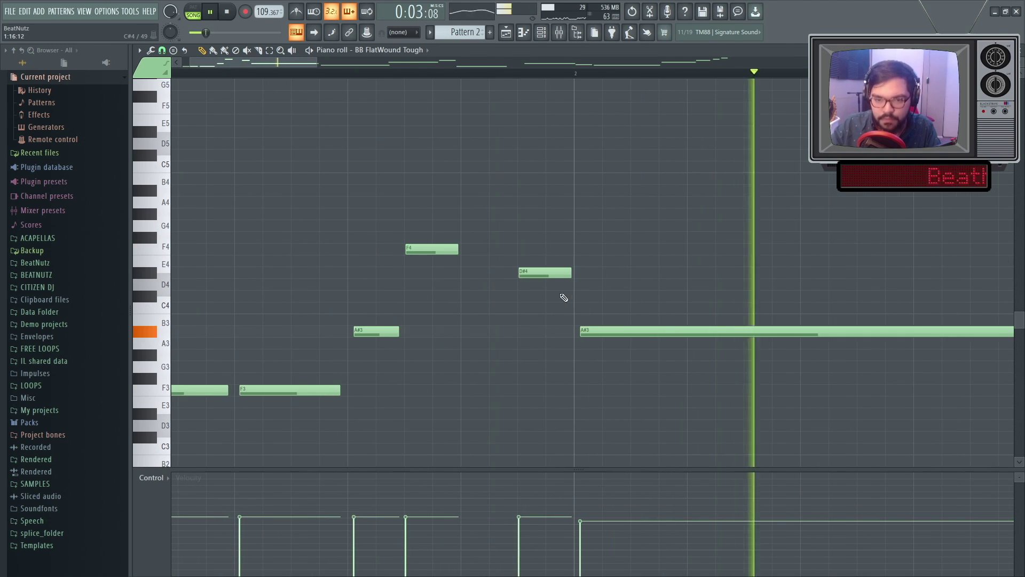
left_click_drag(369, 331, 331, 226)
key("space")
key("space")
scroll(419, 345, "up", 2)
key("space")
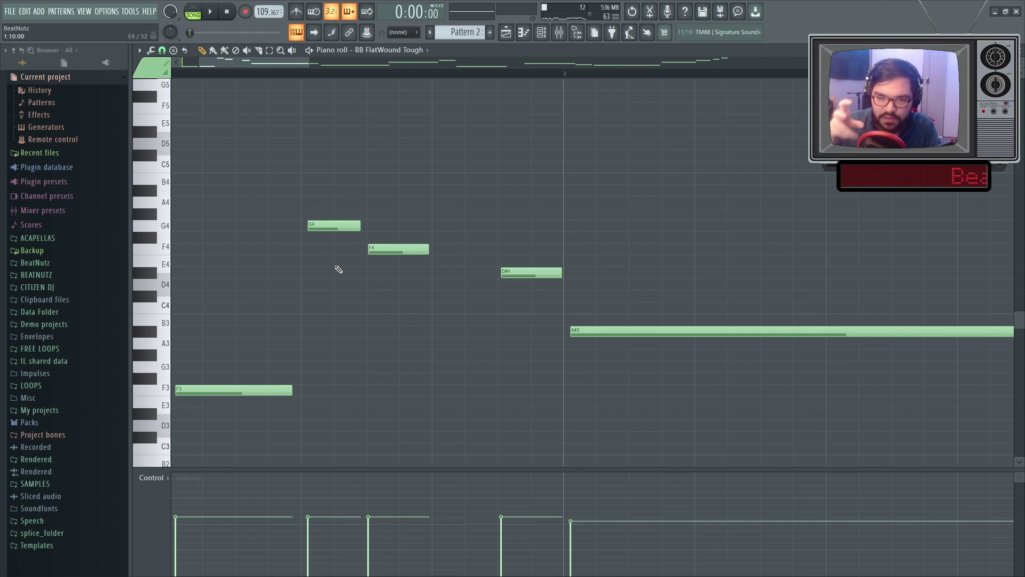
Review bar 1's G4, F4 and D#4 run against the whole eight-bar bassline and play the opening.
left_click(316, 225)
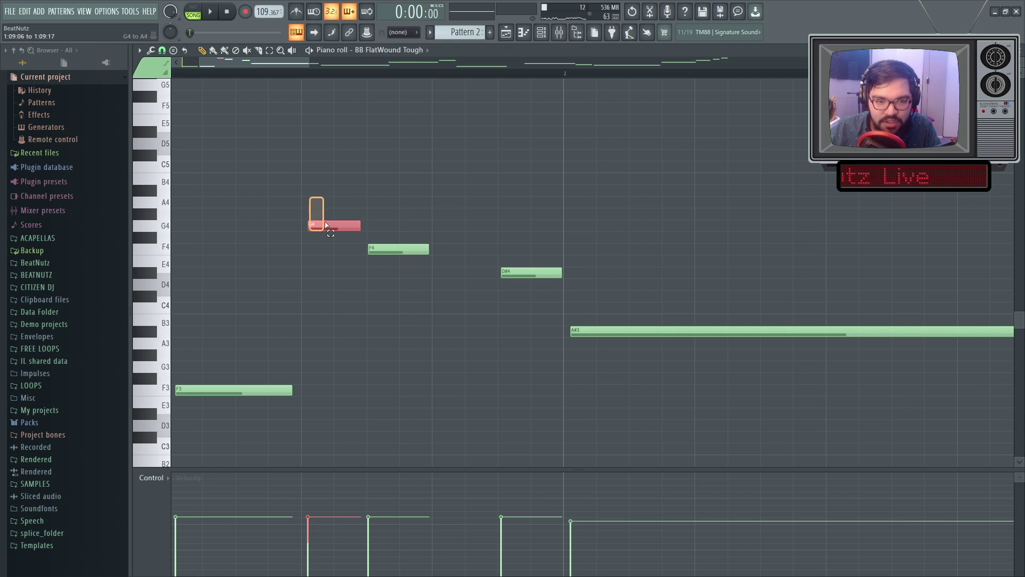
left_click(515, 273)
scroll(521, 257, "down", 2)
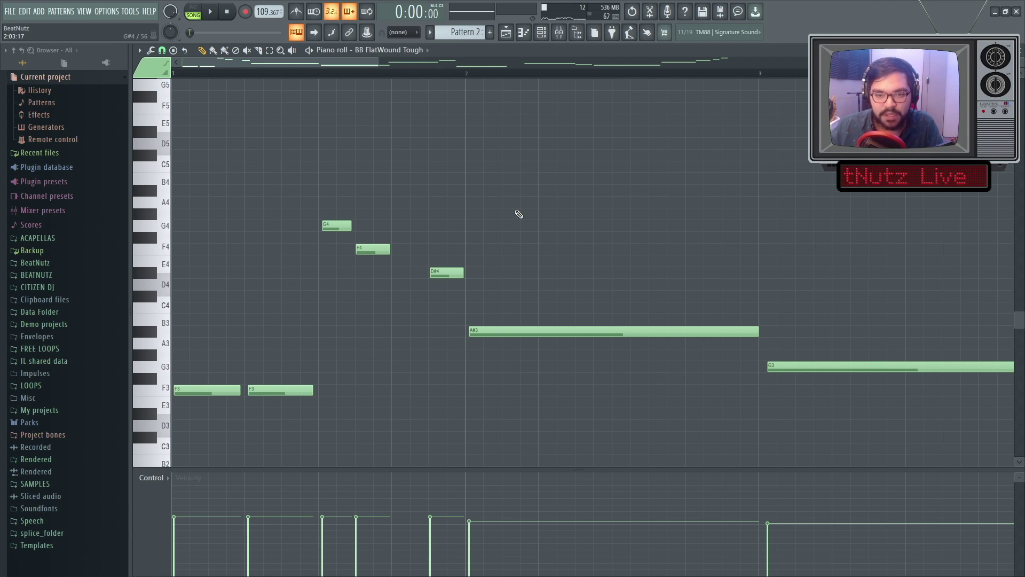
scroll(542, 206, "down", 3)
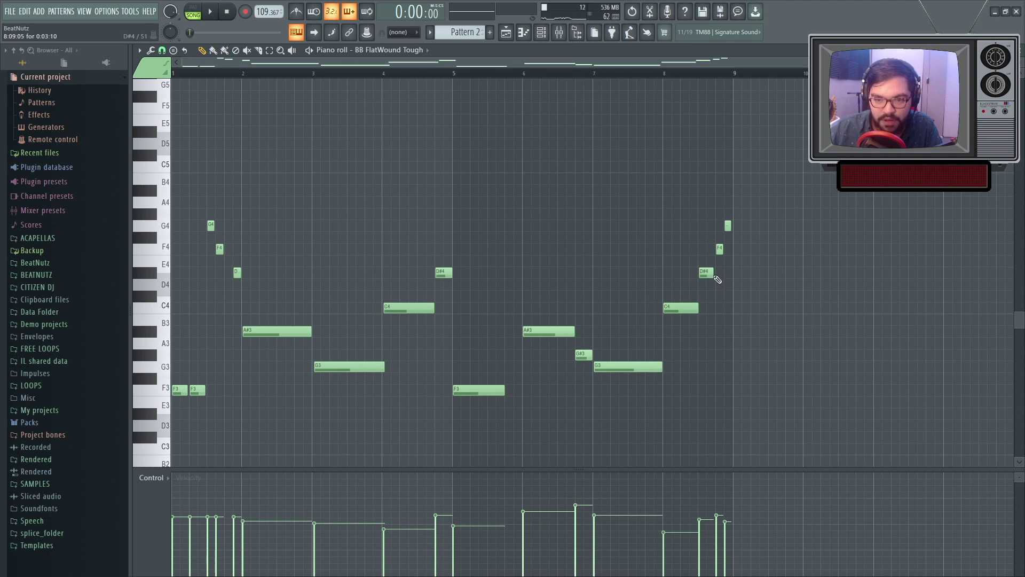
scroll(200, 216, "up", 3)
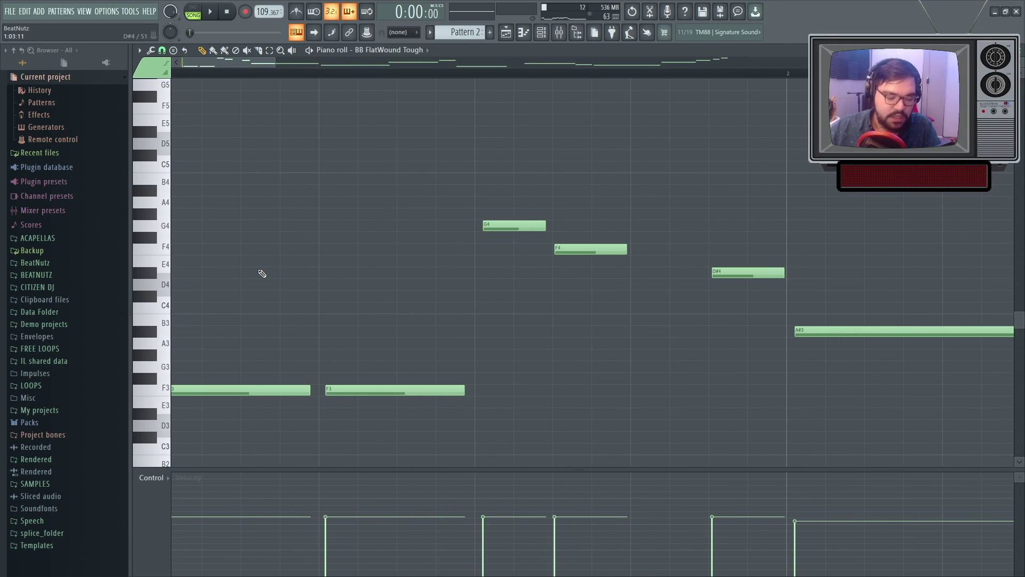
key("space")
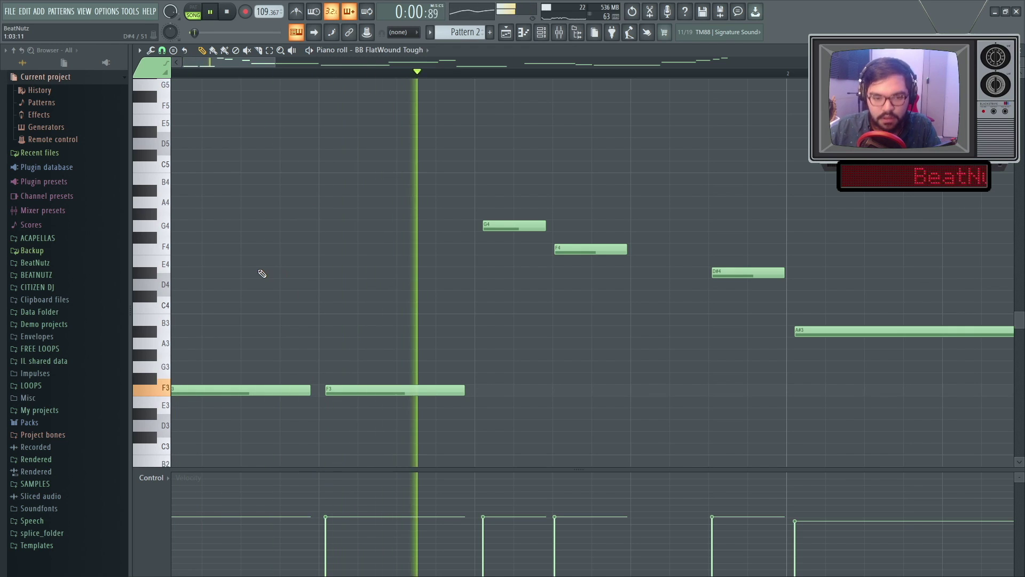
key("space")
Lengthen the first F3 note of bar 1 slightly toward the second F3.
scroll(230, 299, "down", 3)
scroll(176, 348, "up", 3)
mouse_move(319, 390)
left_mouse_down()
mouse_move(262, 381)
mouse_move(325, 389)
left_mouse_up()
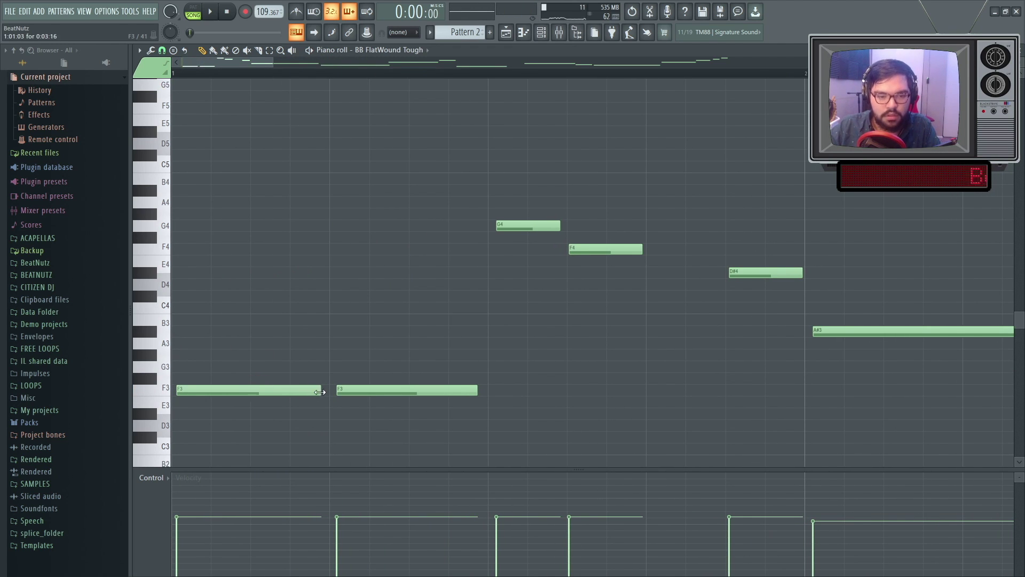
Add a short A#4 slide note above the middle of the first F3 note and play the bar.
left_click(258, 205)
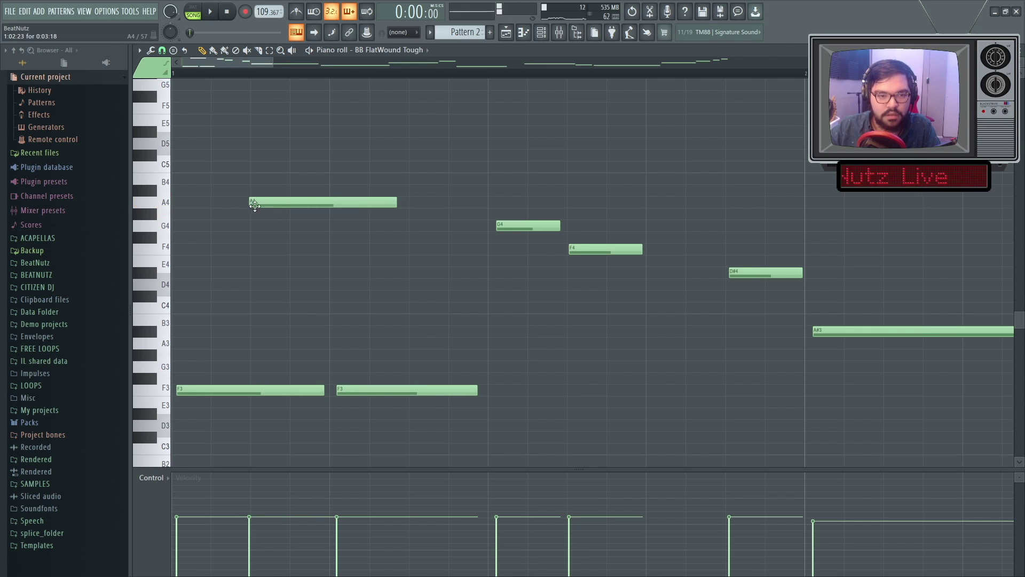
left_click_drag(286, 202, 289, 185)
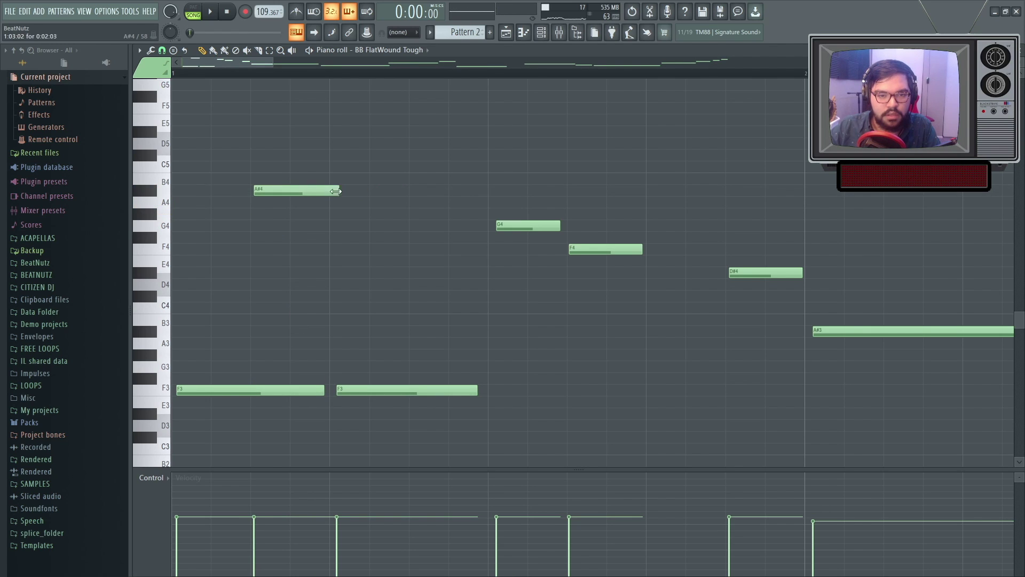
left_click_drag(404, 193, 291, 194)
double_click(274, 191)
left_click(453, 277)
left_click(575, 356)
key("space")
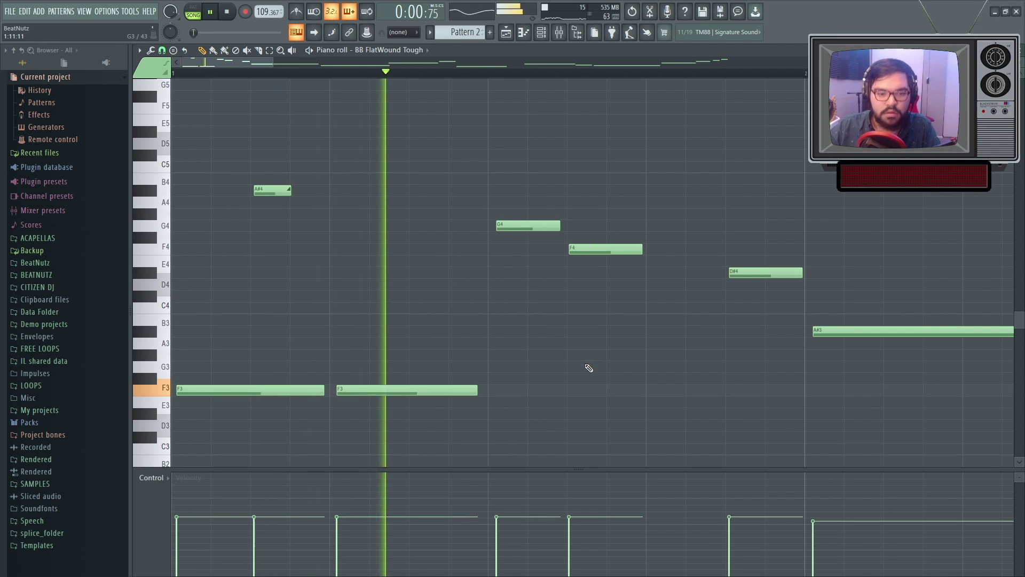
scroll(534, 363, "down", 1)
scroll(465, 376, "up", 1)
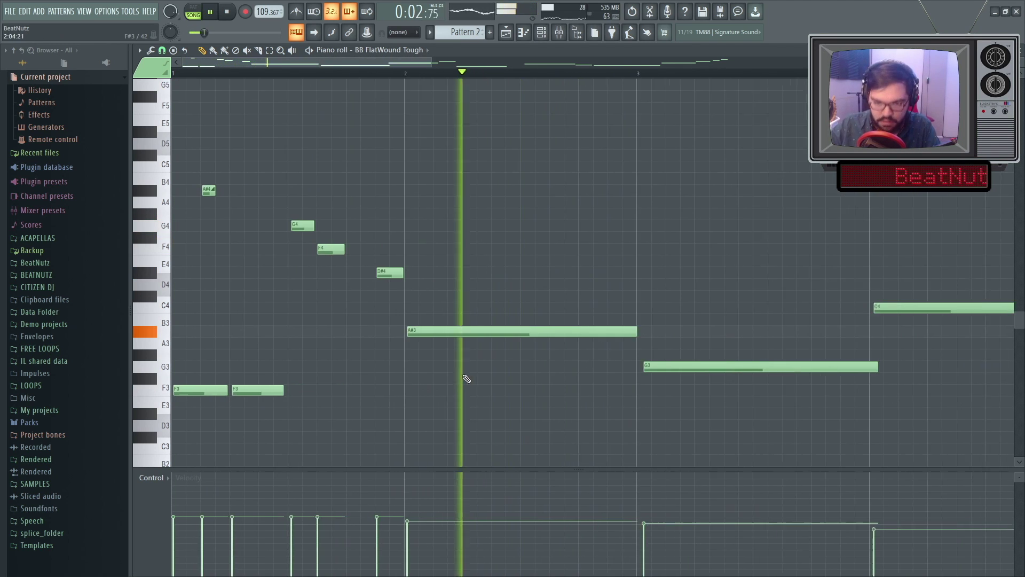
key("space")
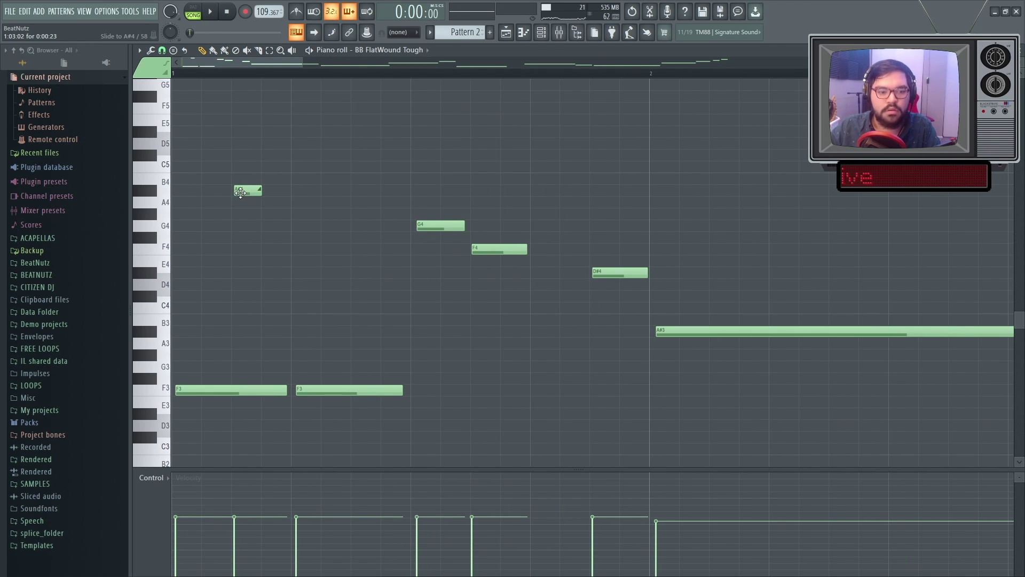
Raise the first F3 note two octaves to F5, move the slide note down to F3 at the bar's start, and play.
left_click_drag(234, 319, 242, 403)
key("ctrl+Up")
key("ctrl+Up")
left_click(245, 405)
left_click_drag(248, 190, 186, 107)
key("ctrl+Down")
key("ctrl+Down")
key("space")
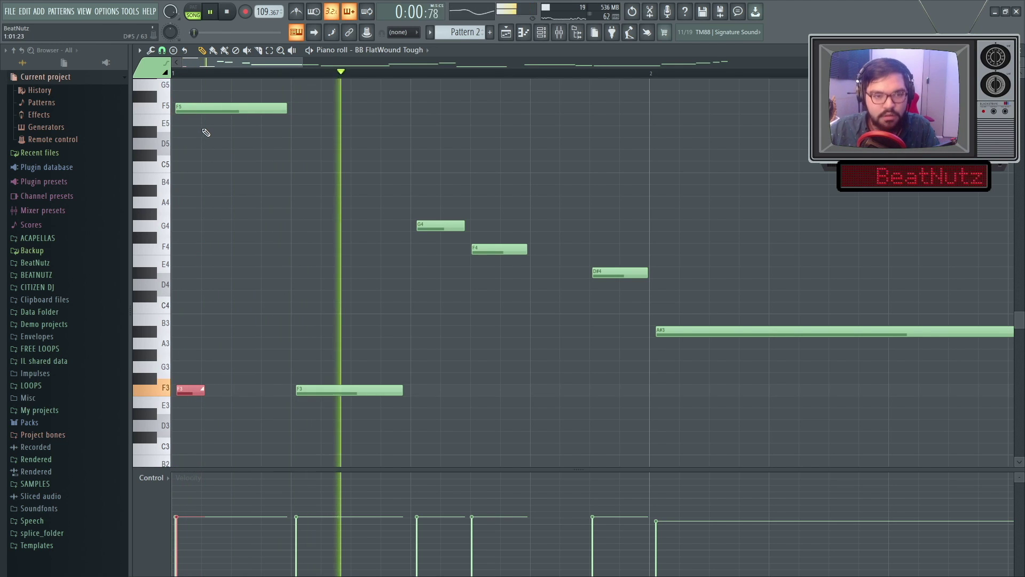
Move the F3 slide note to the middle of the opening F5 note during playback.
scroll(206, 133, "up", 3)
left_click_drag(210, 391, 328, 390)
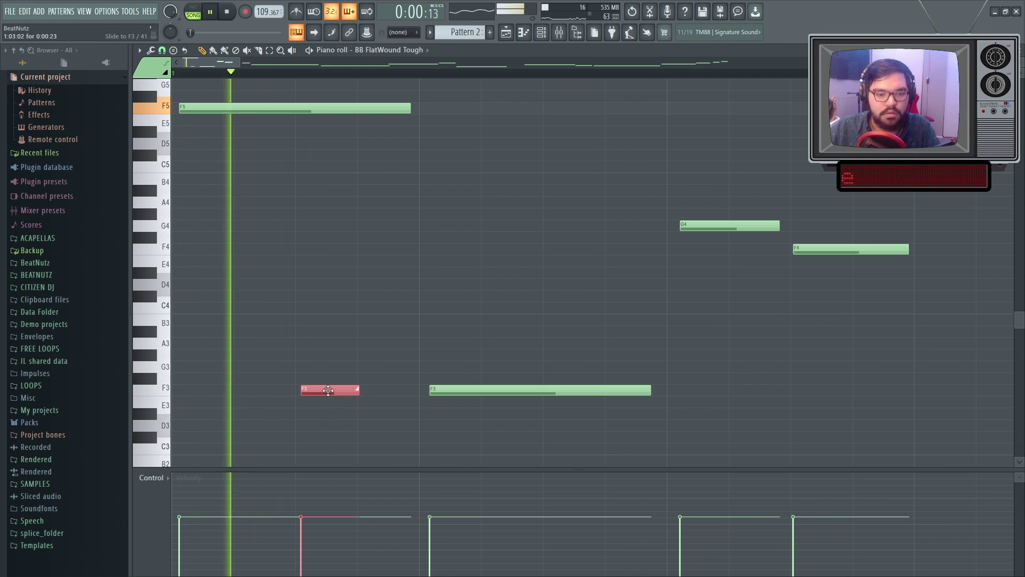
left_click(329, 338)
scroll(328, 338, "down", 3)
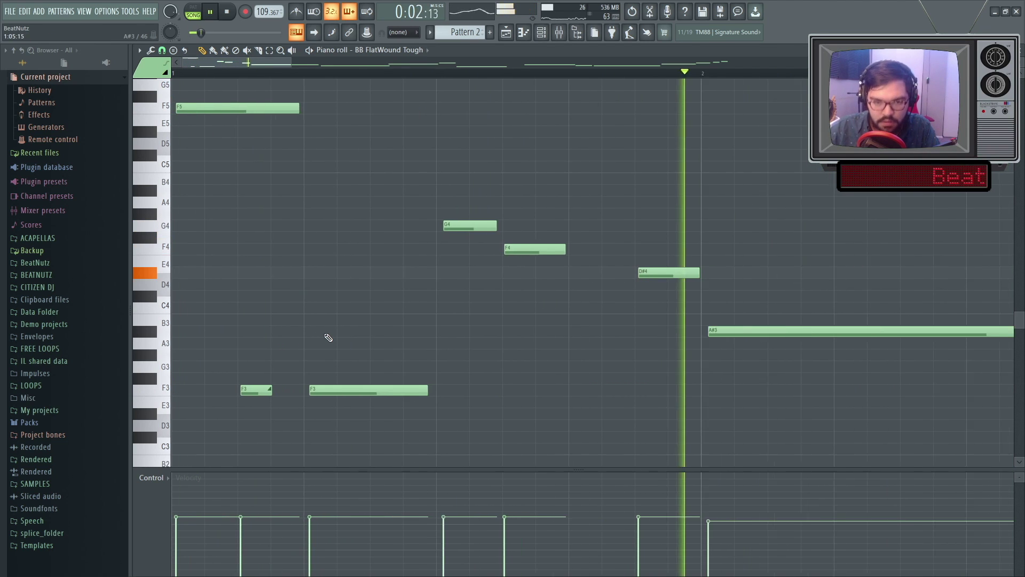
Lower the opening F5 note one octave to F4 and play the bassline to check the slide.
left_click(240, 106)
key("ctrl+Down")
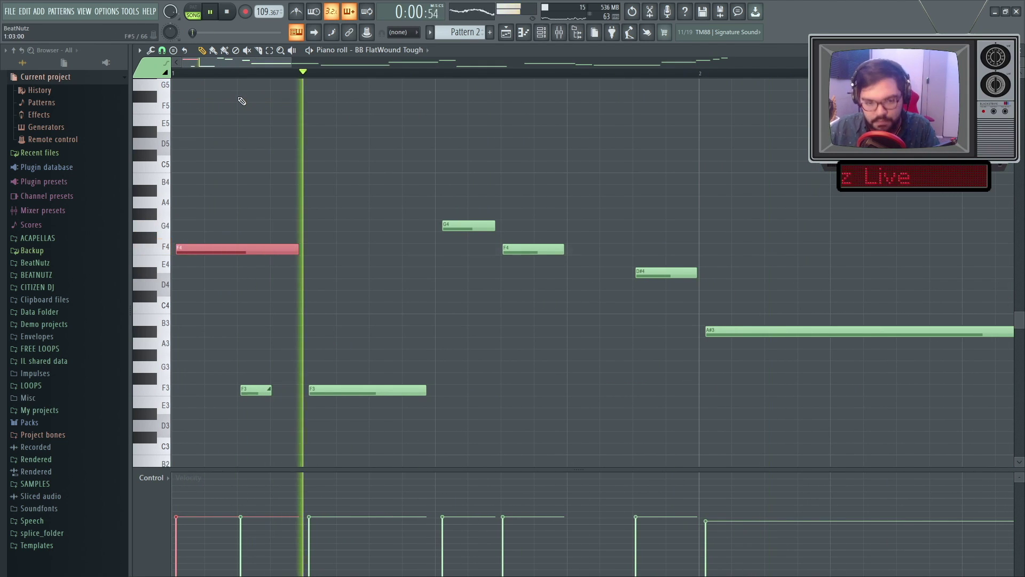
left_click(334, 178)
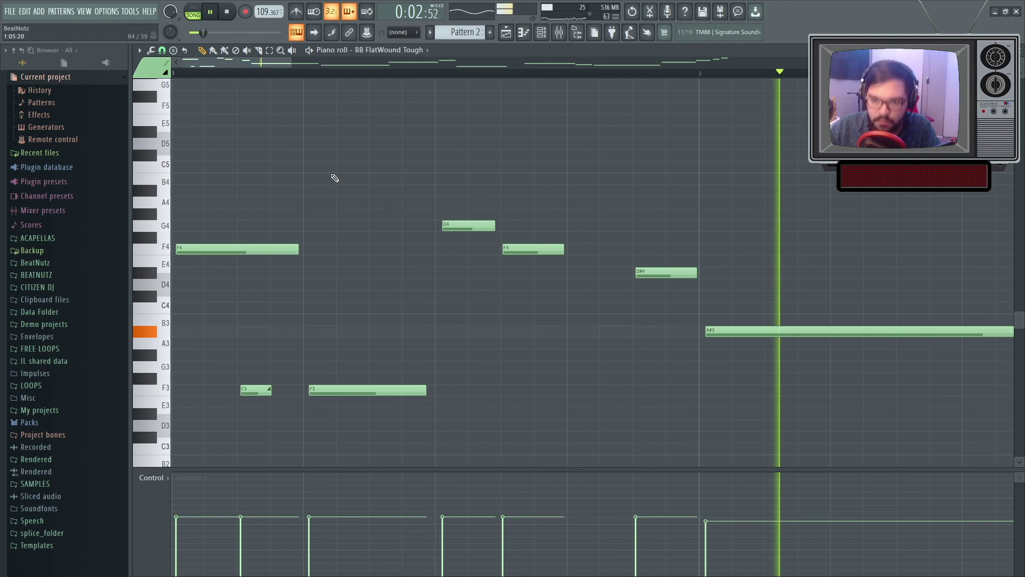
scroll(374, 180, "down", 2)
key("space")
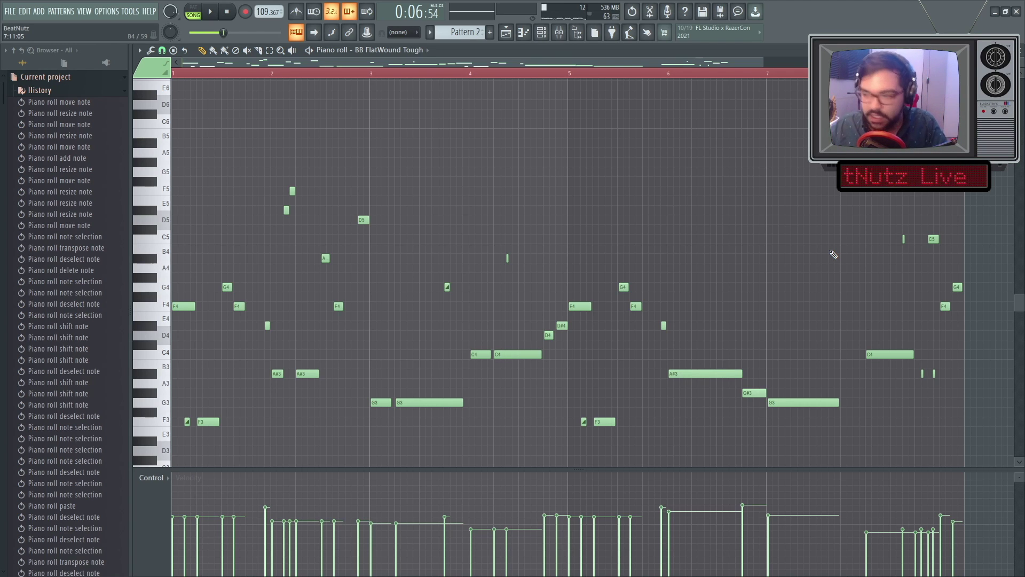
Inspect the finished bassline's notes, solo the BB FlatWound Tough mixer track and play the bass alone.
scroll(192, 394, "up", 5)
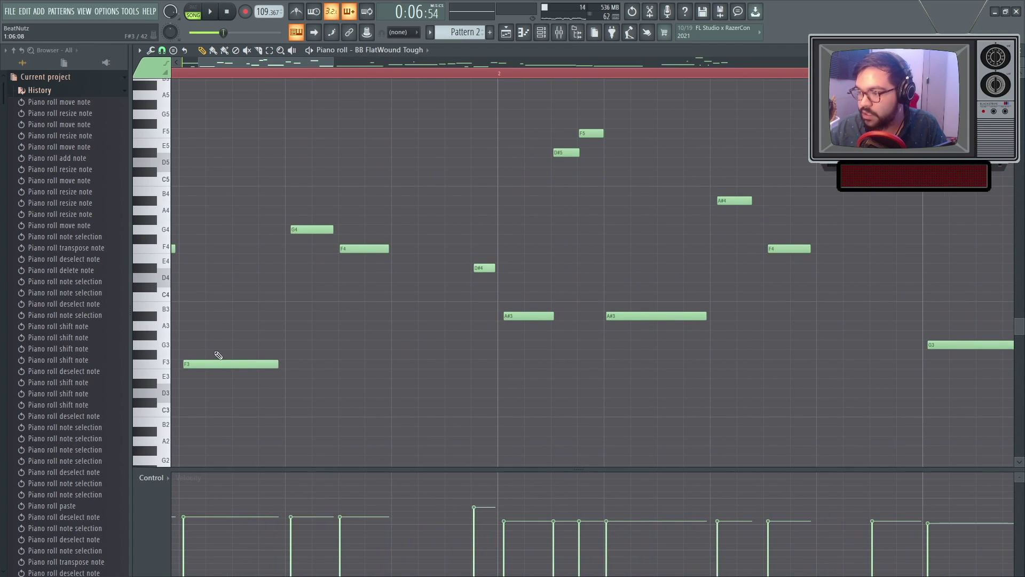
left_click_drag(327, 59, 233, 97)
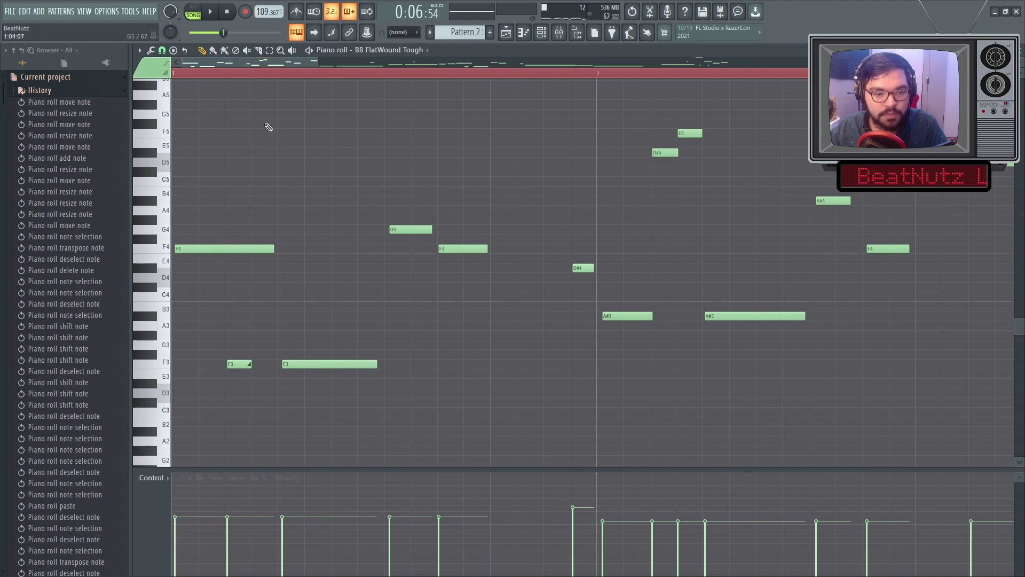
scroll(309, 160, "down", 5)
left_click(559, 32)
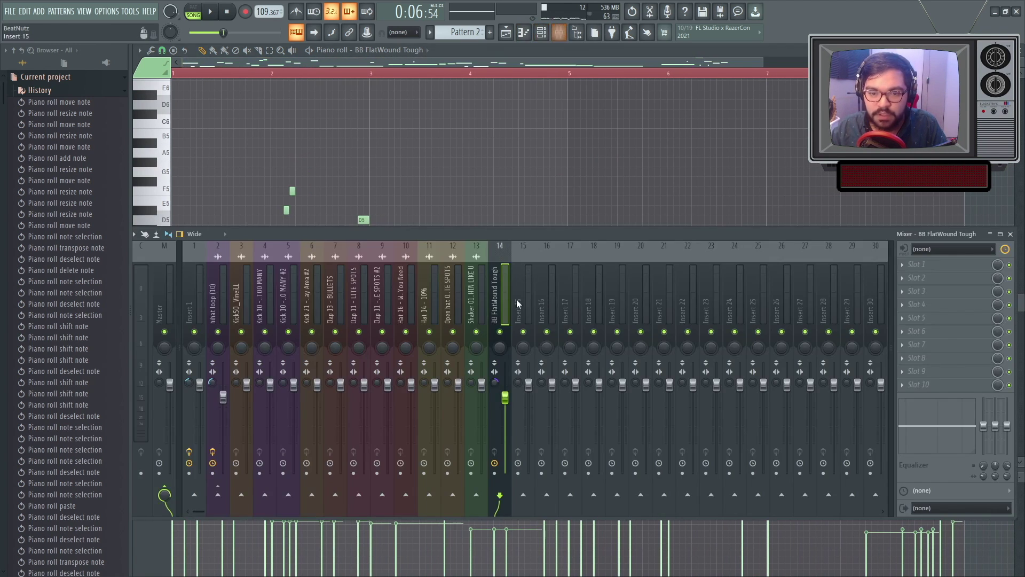
right_click(499, 331)
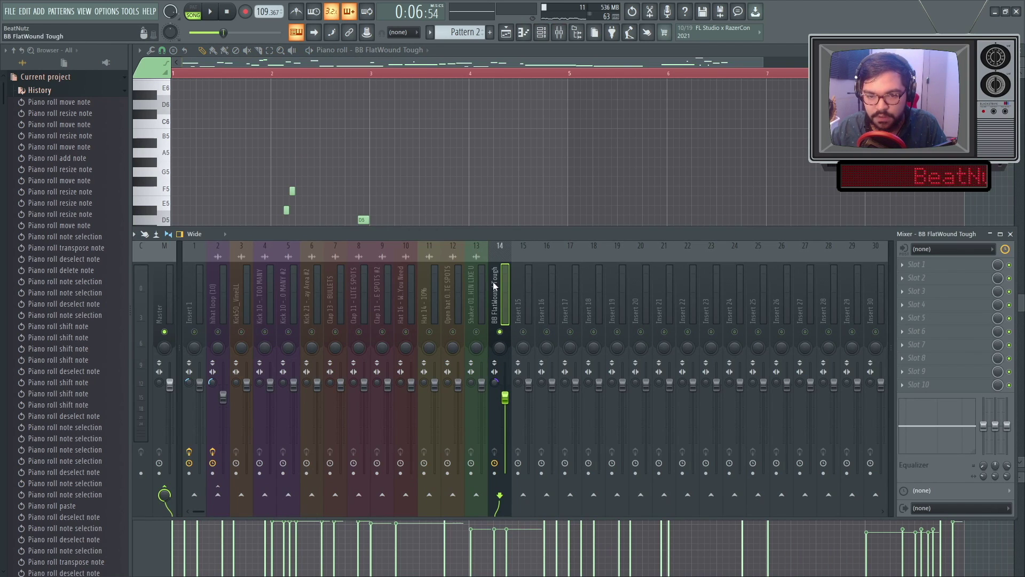
key("F9")
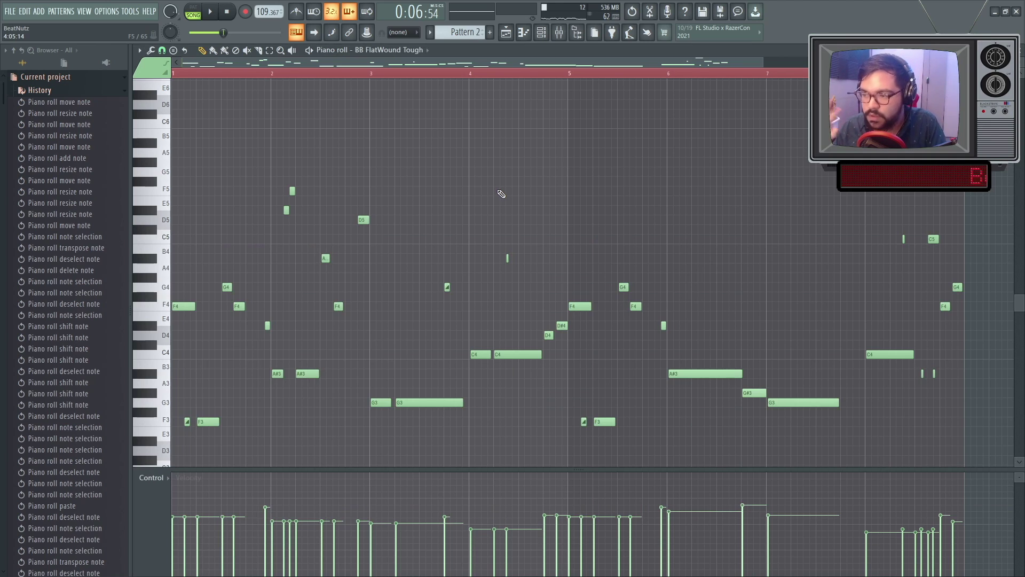
key("space")
key("space")
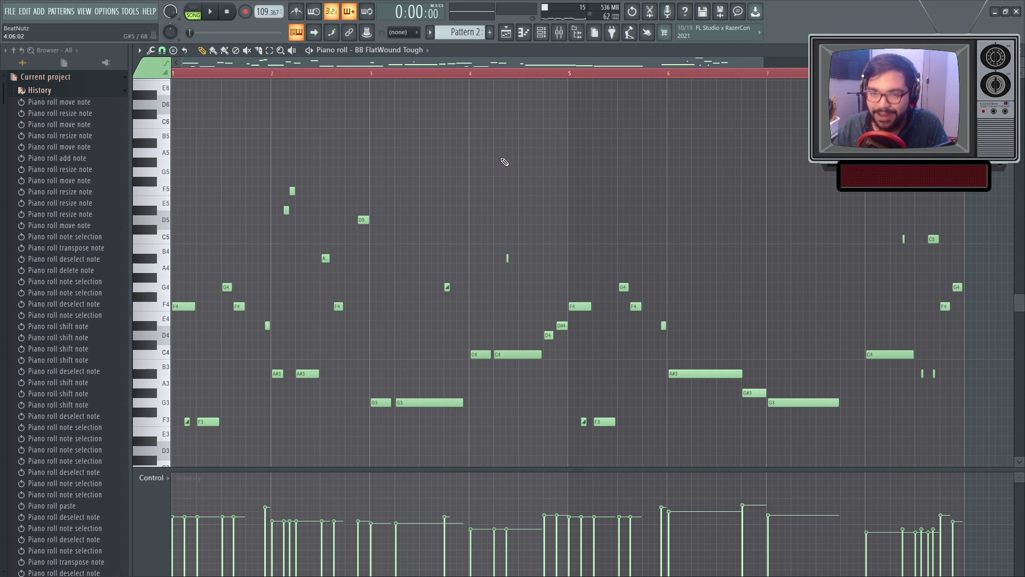
Play the bassline and slightly randomize the velocities of all its notes with bipolar level variation.
key("space")
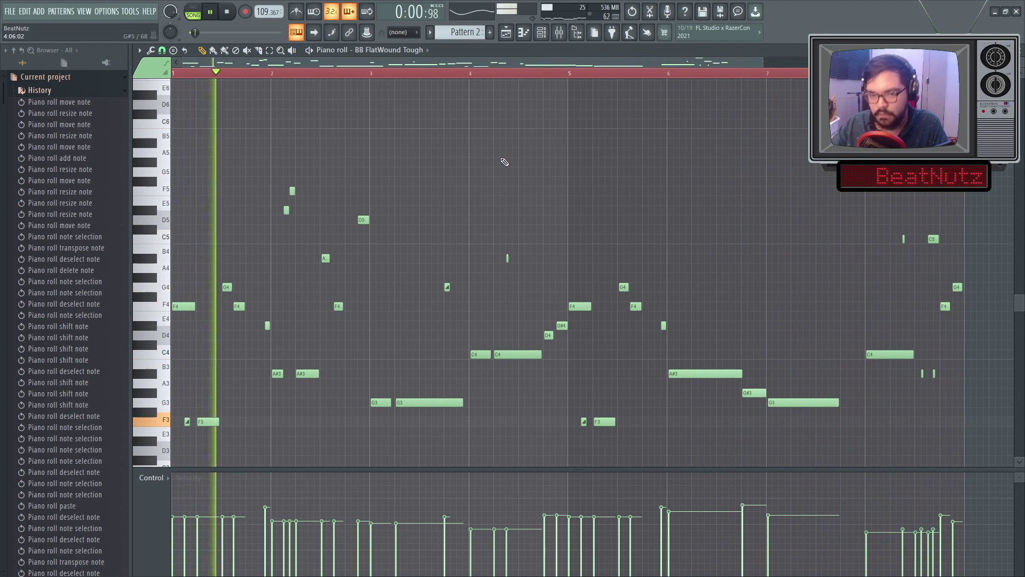
key("space")
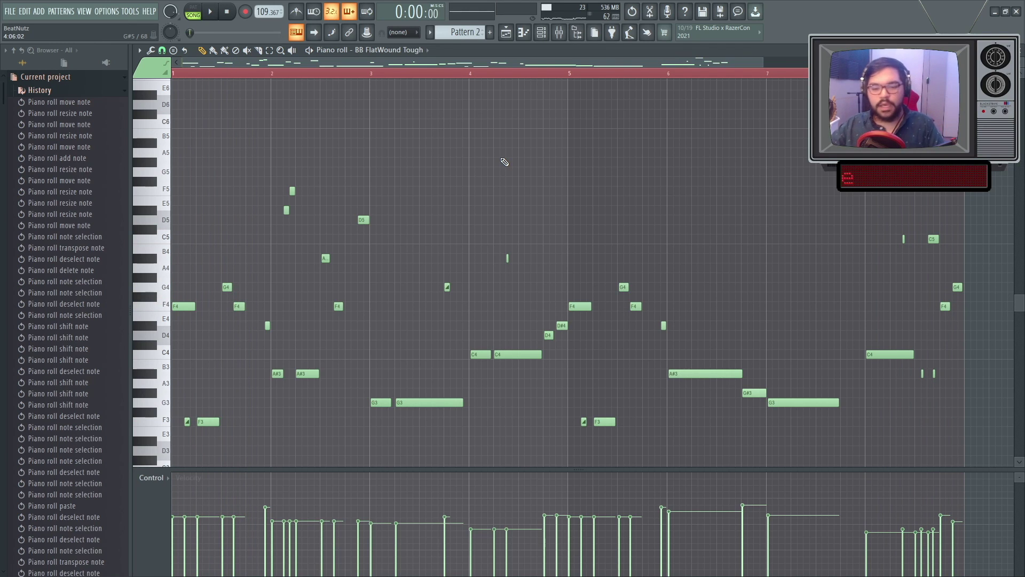
left_click_drag(569, 469, 536, 310)
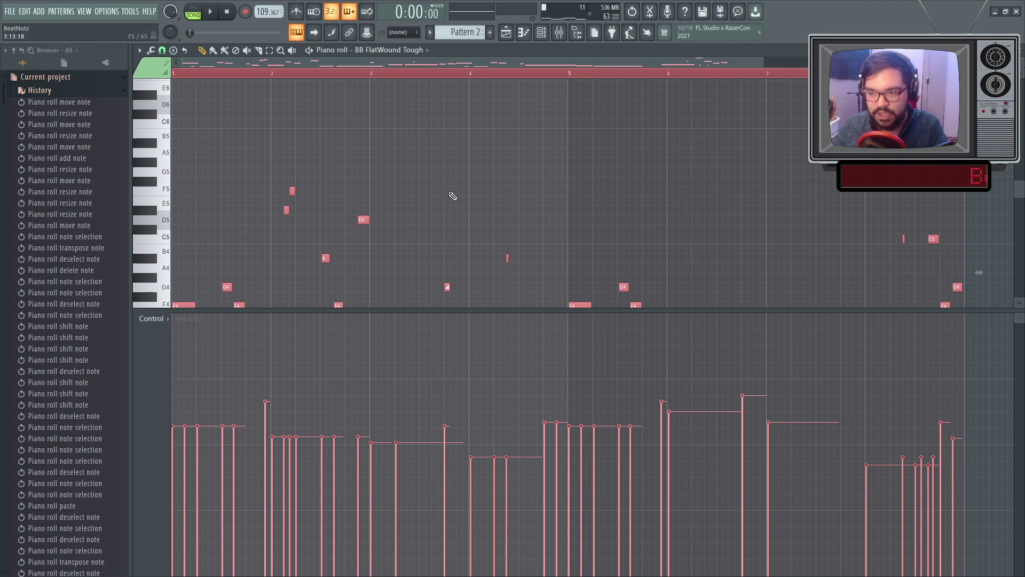
key("alt+r")
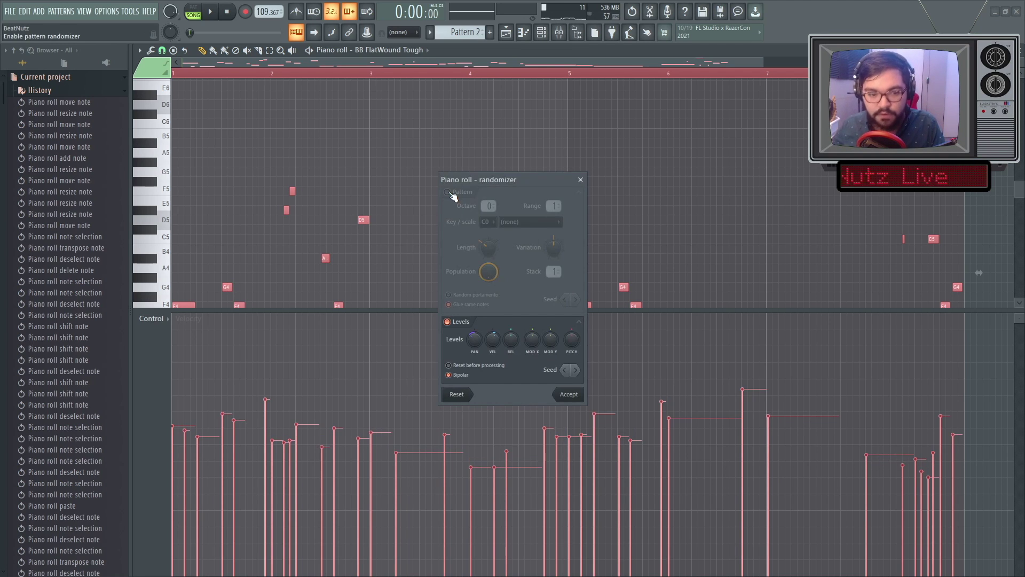
left_click_drag(493, 338, 493, 346)
Play the eight-bar arrangement in the playlist with the bass, chords and active drum tracks, and look over the 808 SAUCE mixer track.
left_click(506, 32)
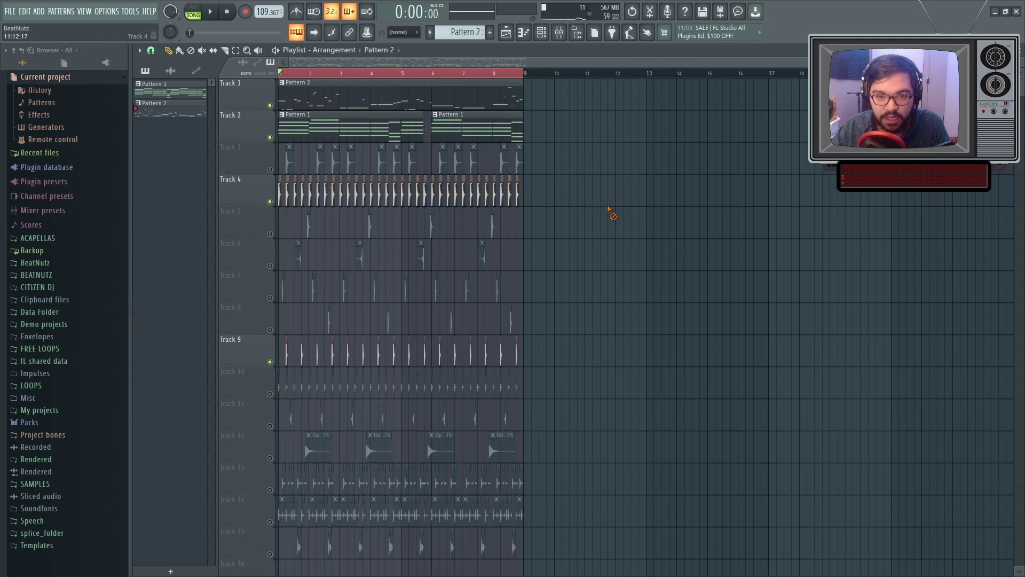
key("space")
scroll(280, 152, "up", 2)
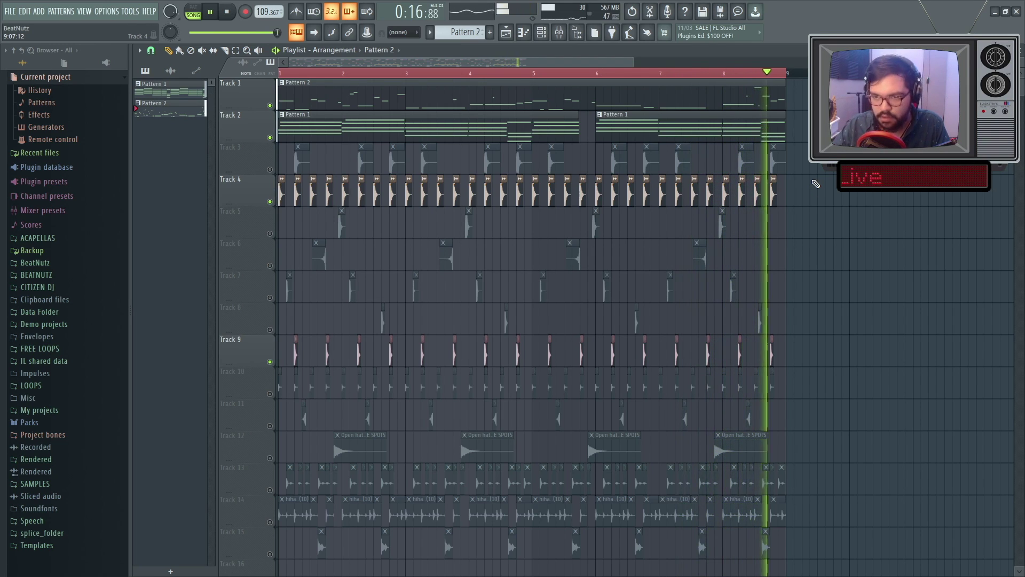
left_click(561, 32)
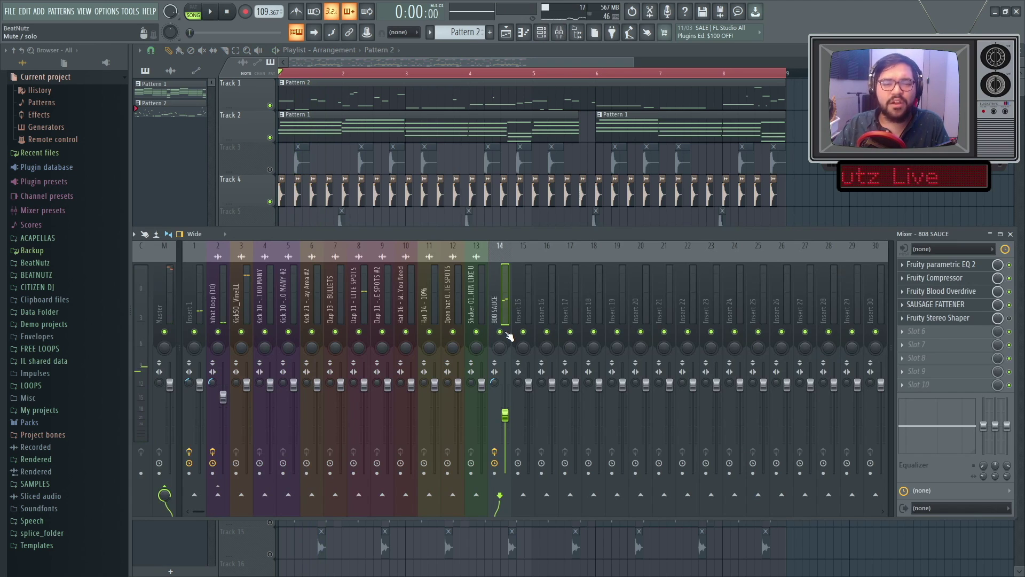
key("F9")
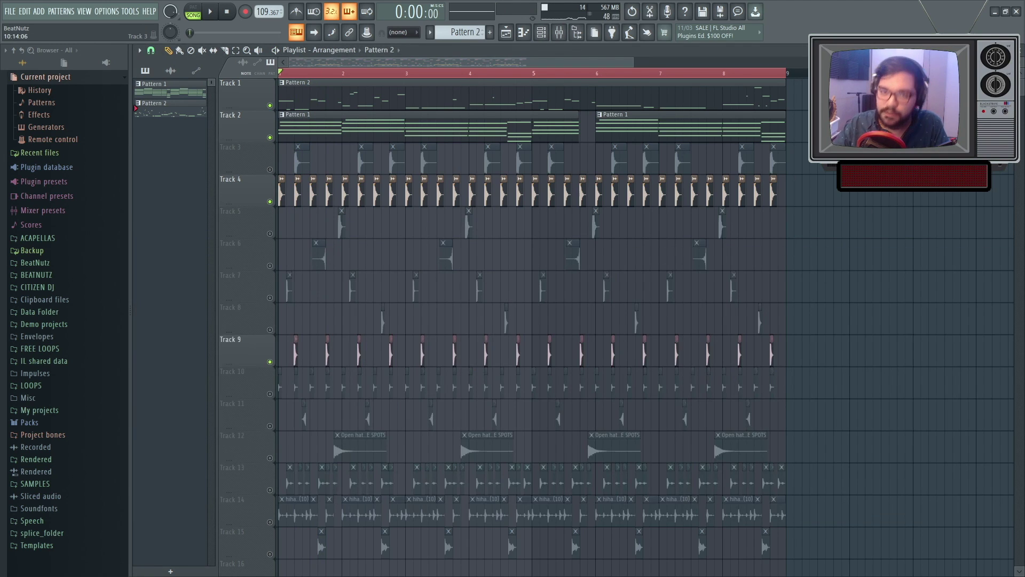